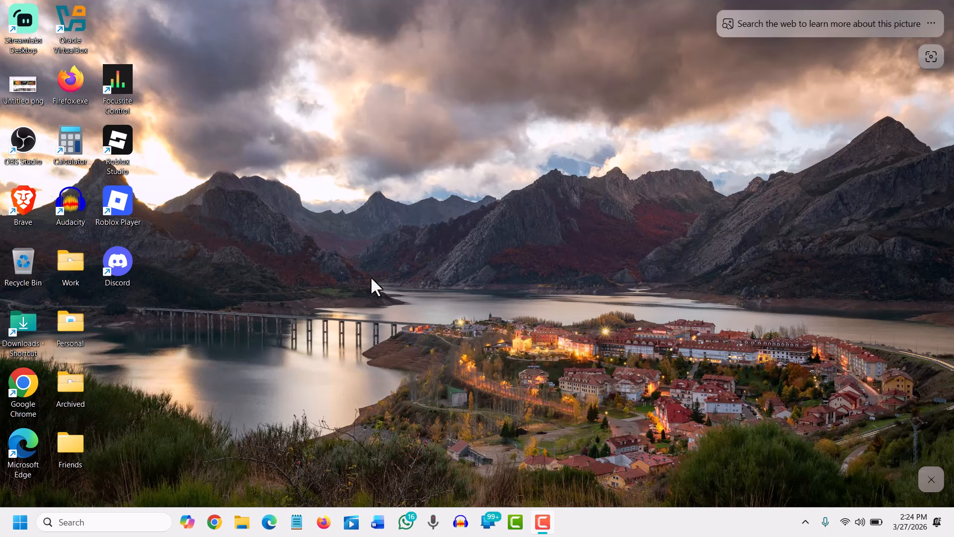
Open Task Manager in a maximized window and sort the processes by disk usage to examine the heaviest disk users.
key(ctrl+shift+Escape)
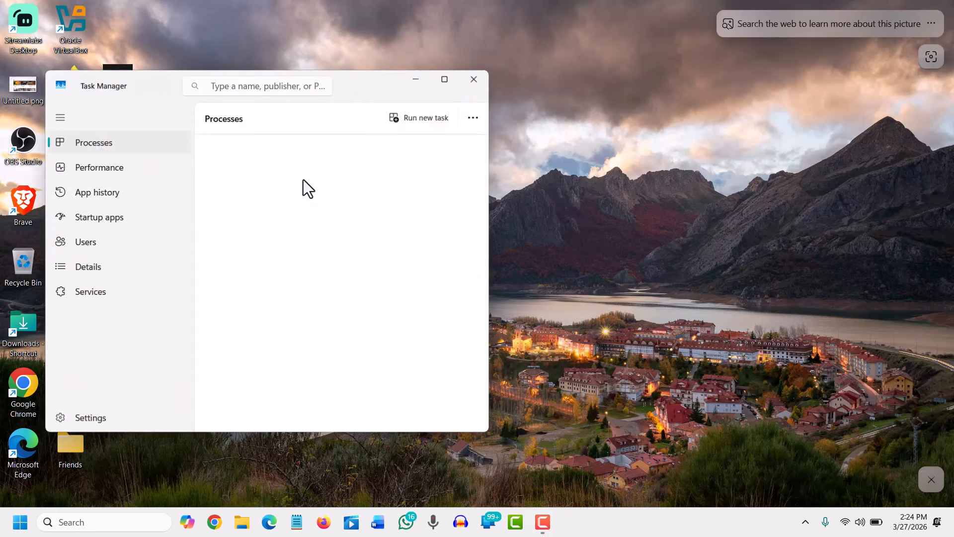
right_click(15, 527)
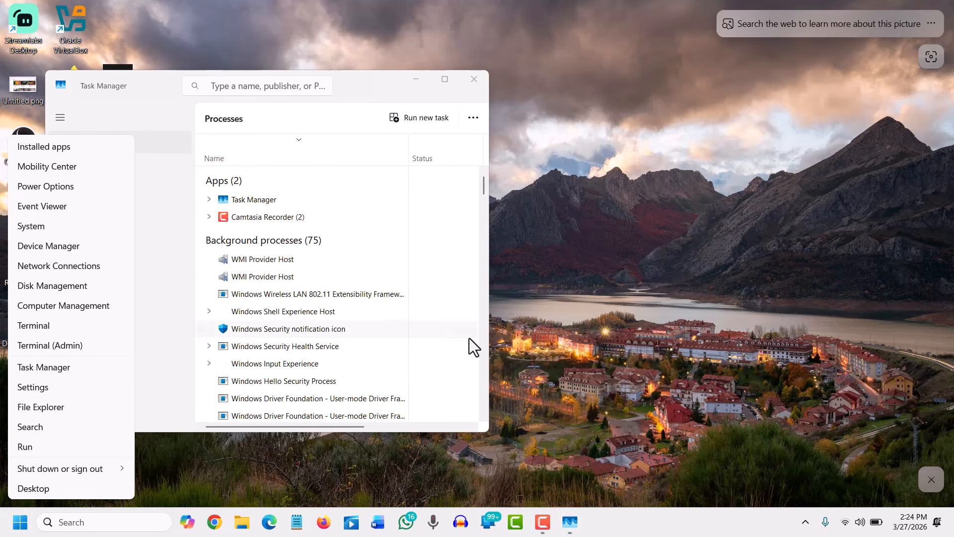
click(612, 277)
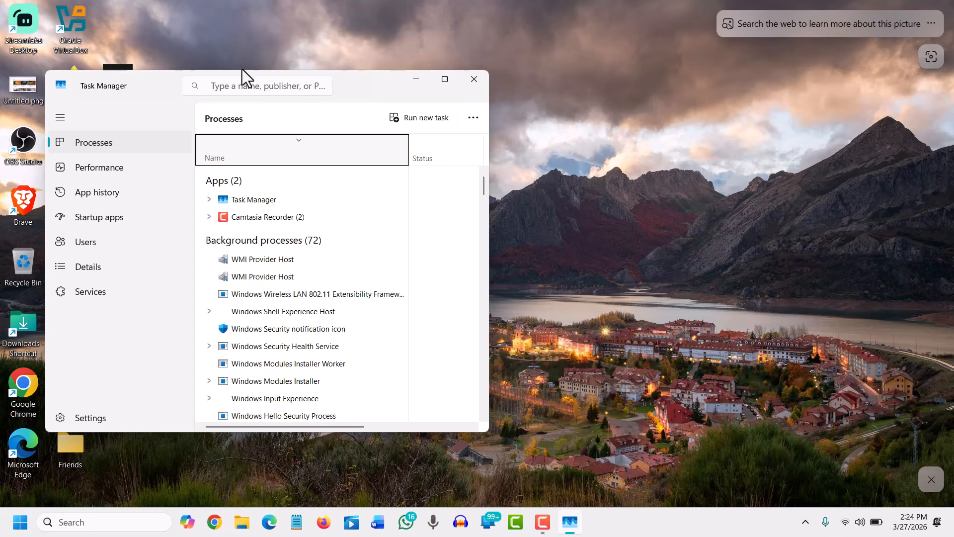
key(F9)
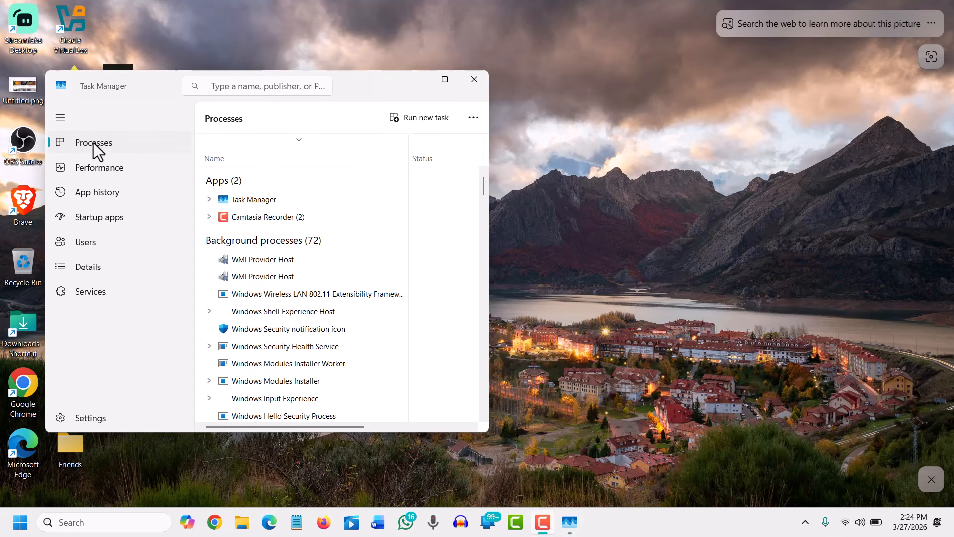
click(94, 143)
click(449, 79)
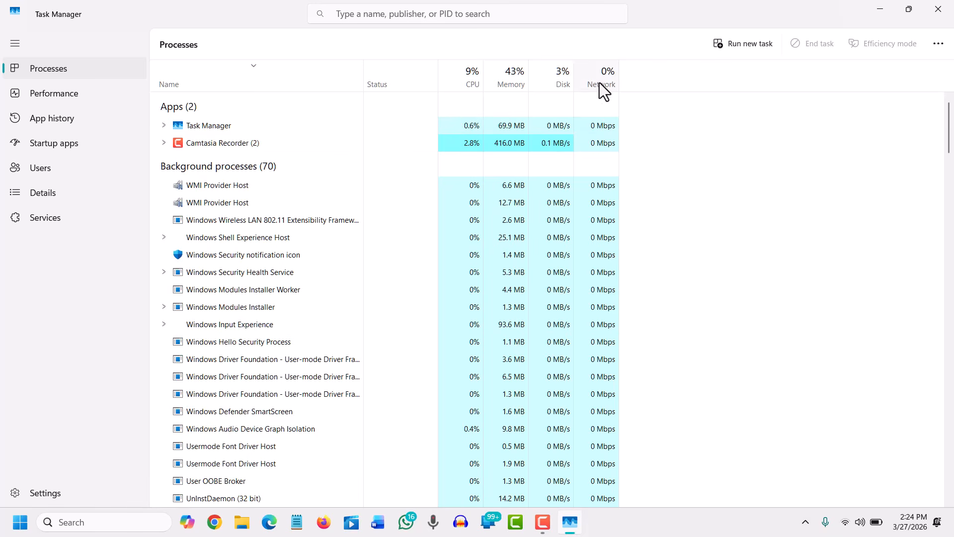
click(564, 77)
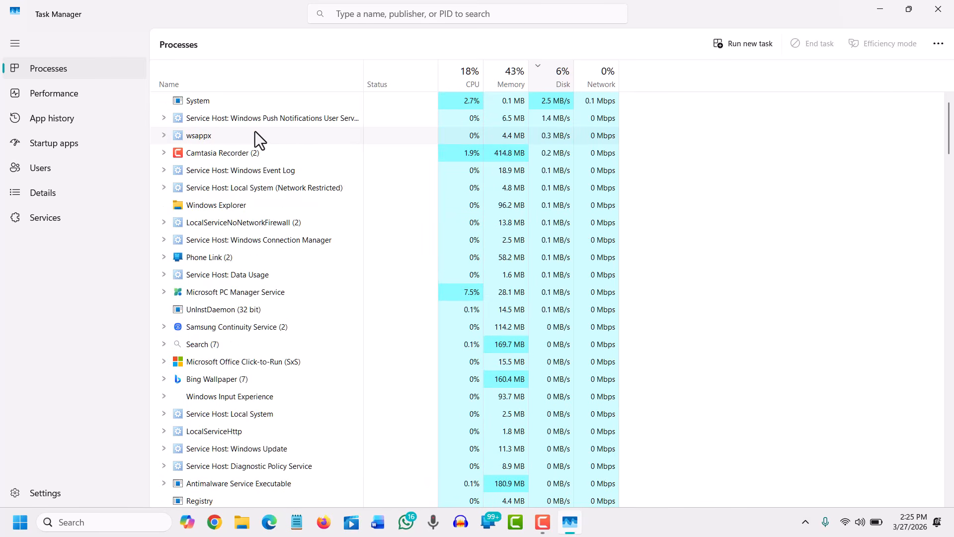
click(941, 11)
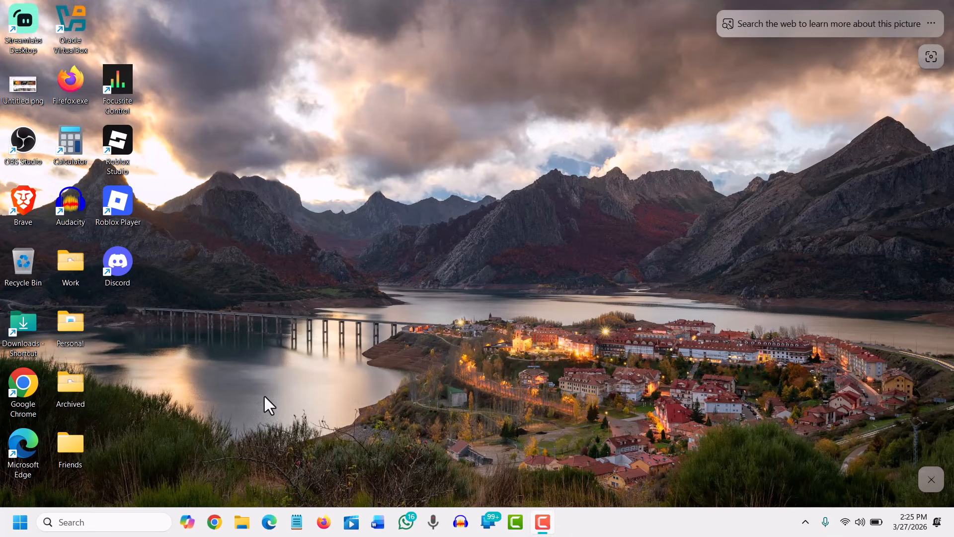
Open the Services console by running services.msc from the Run dialog.
key(super+r)
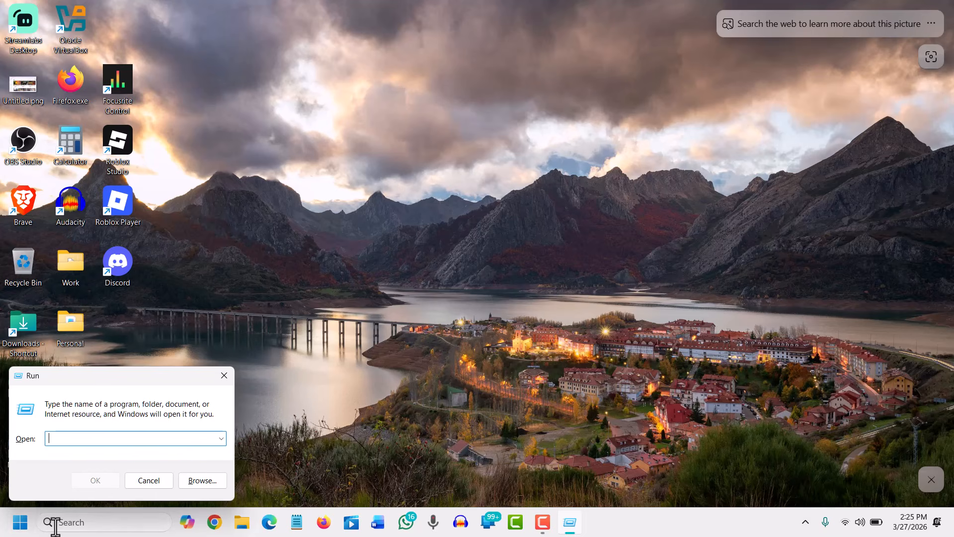
click(73, 521)
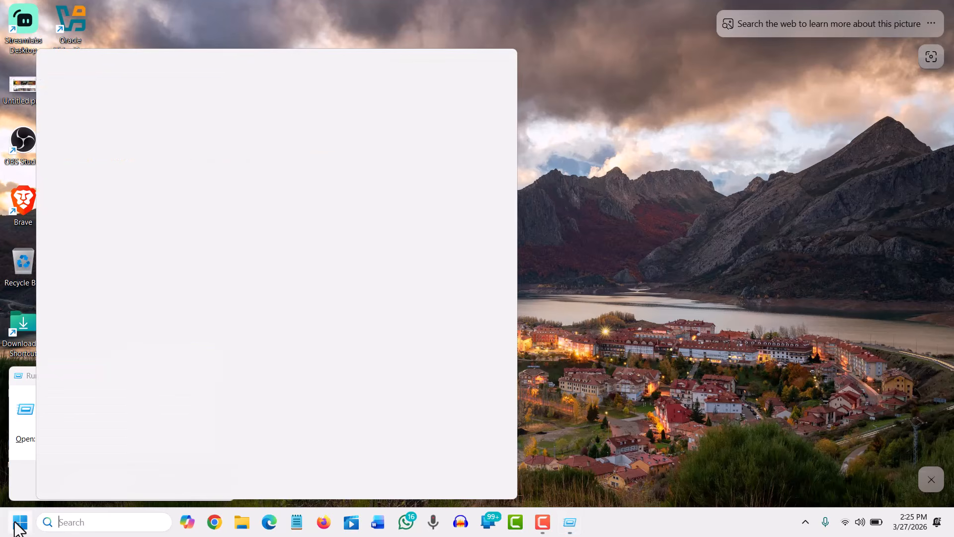
right_click(18, 521)
click(808, 288)
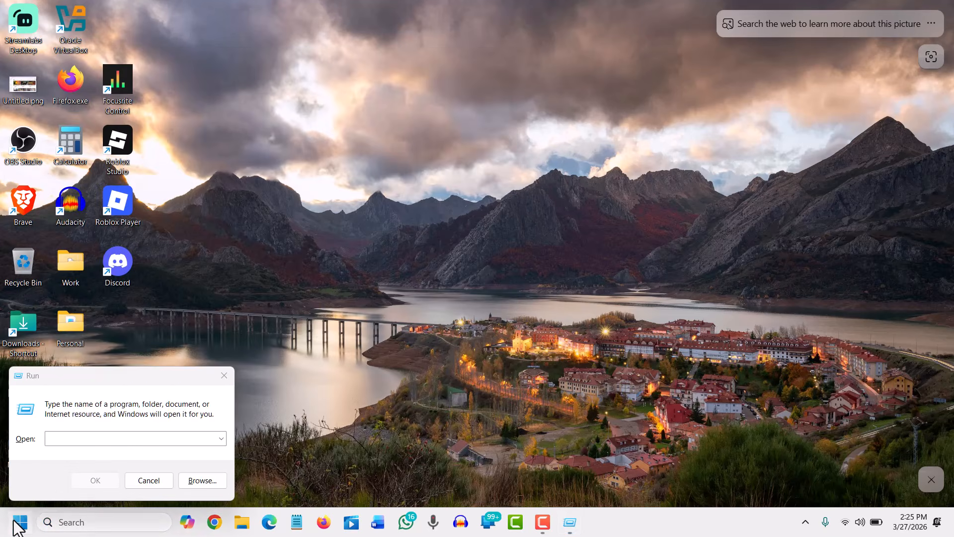
right_click(18, 521)
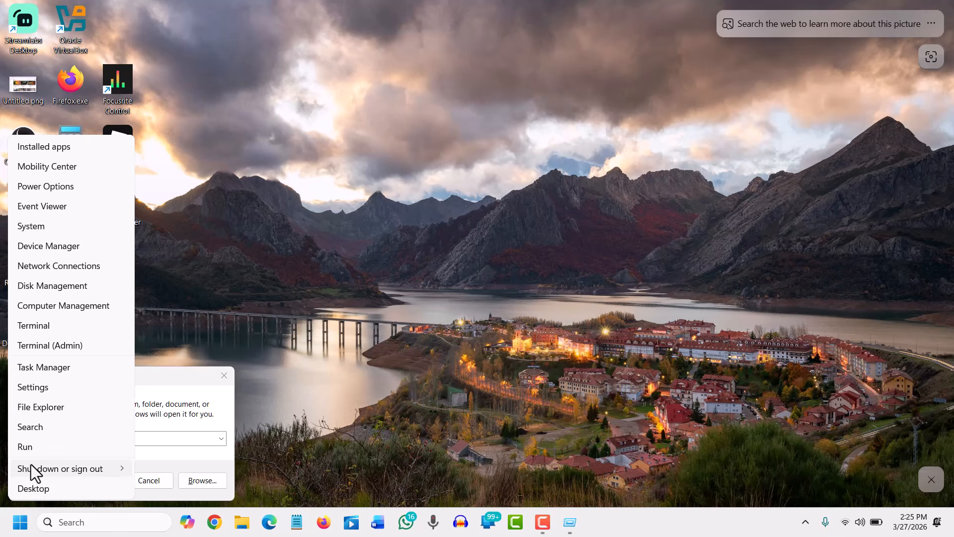
click(93, 442)
drag(149, 384, 400, 243)
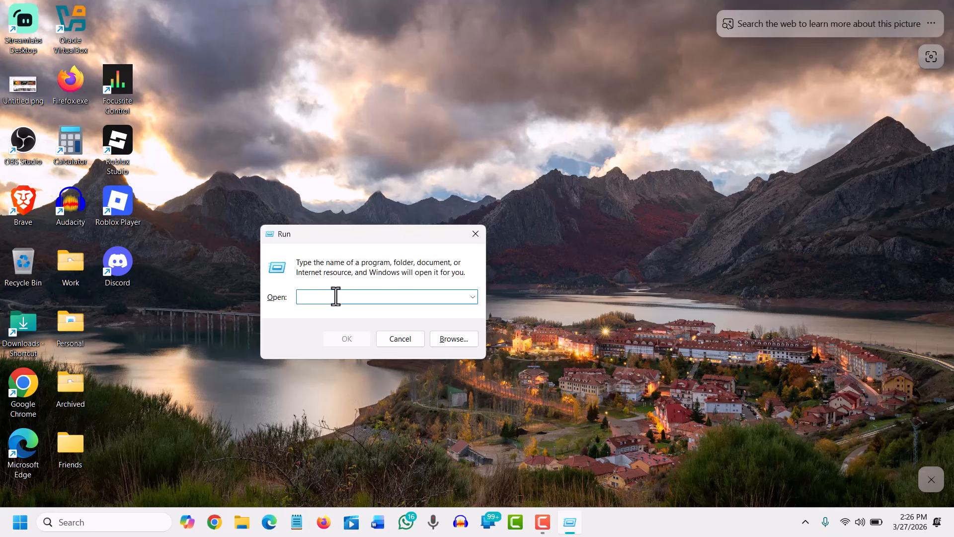
text(services.msc)
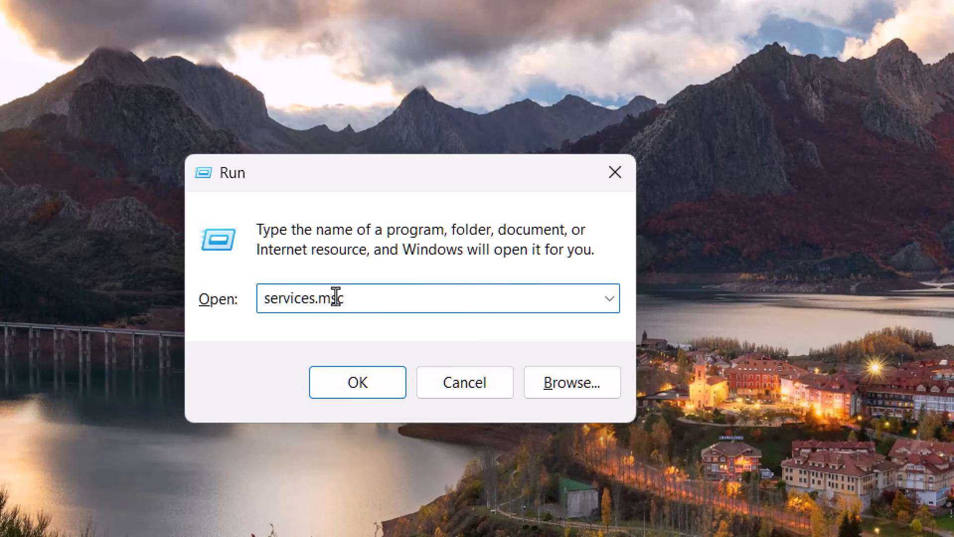
double_click(337, 297)
click(360, 390)
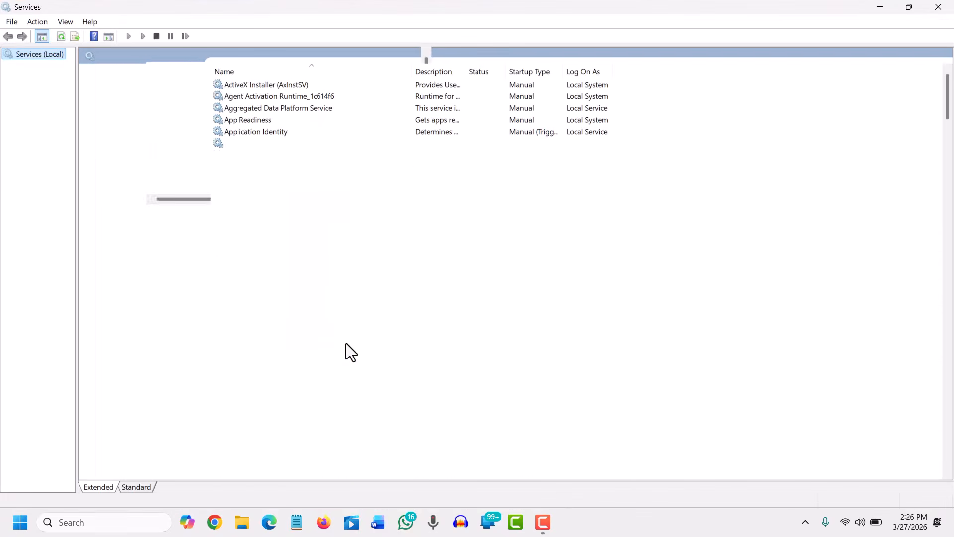
Find the SysMain service and set its startup type to Disabled in its properties.
click(256, 254)
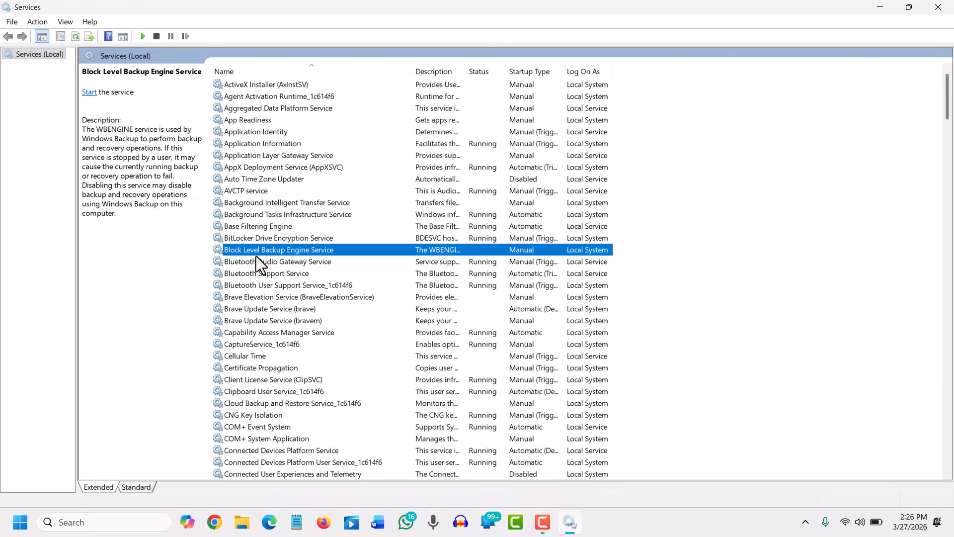
key(s)
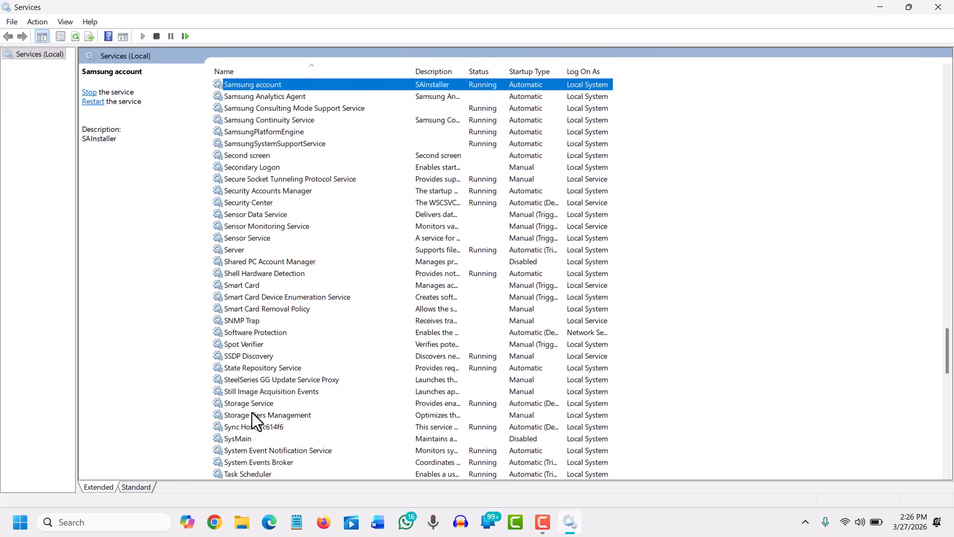
click(243, 439)
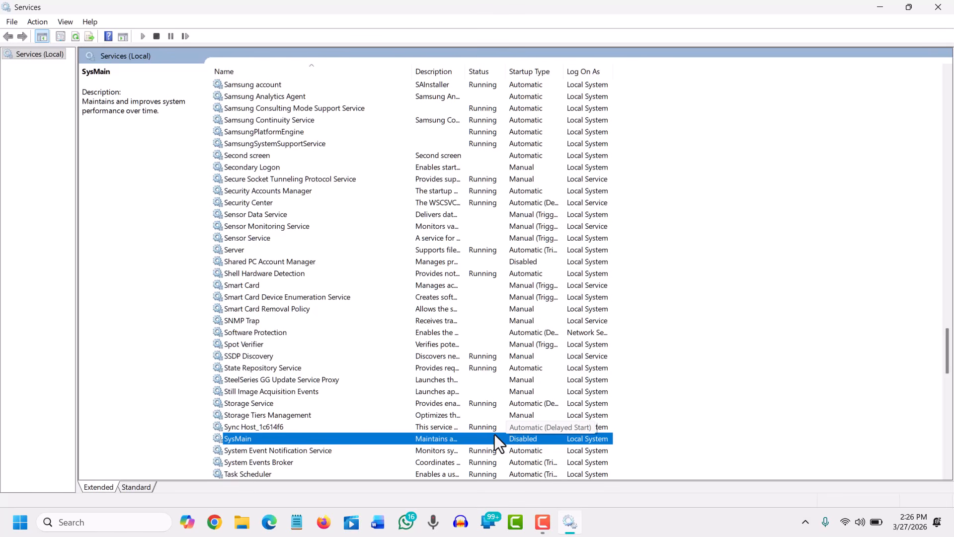
right_click(242, 440)
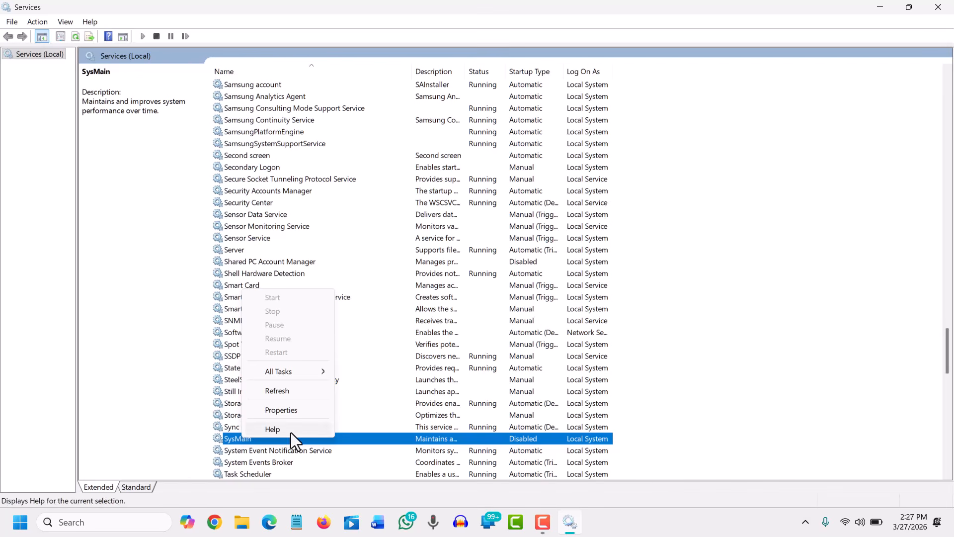
click(285, 412)
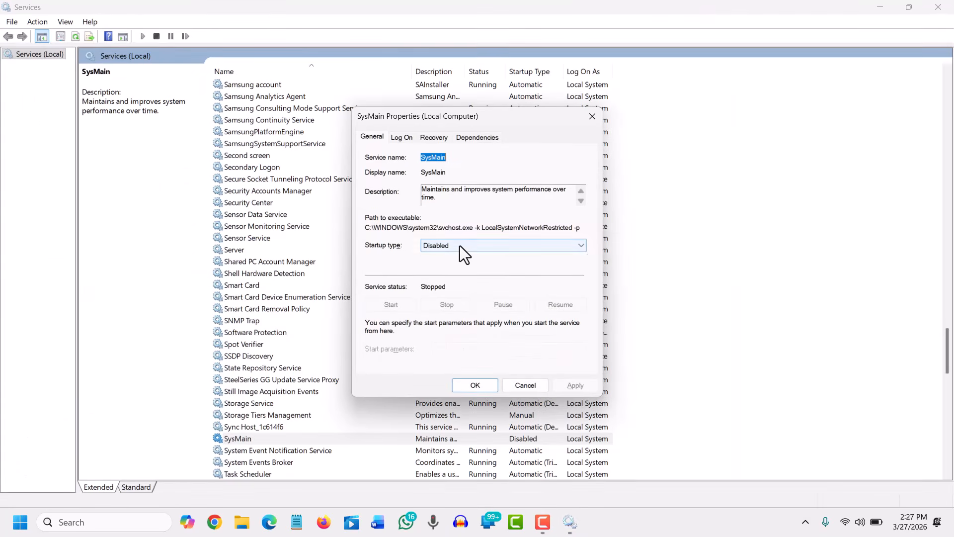
click(461, 246)
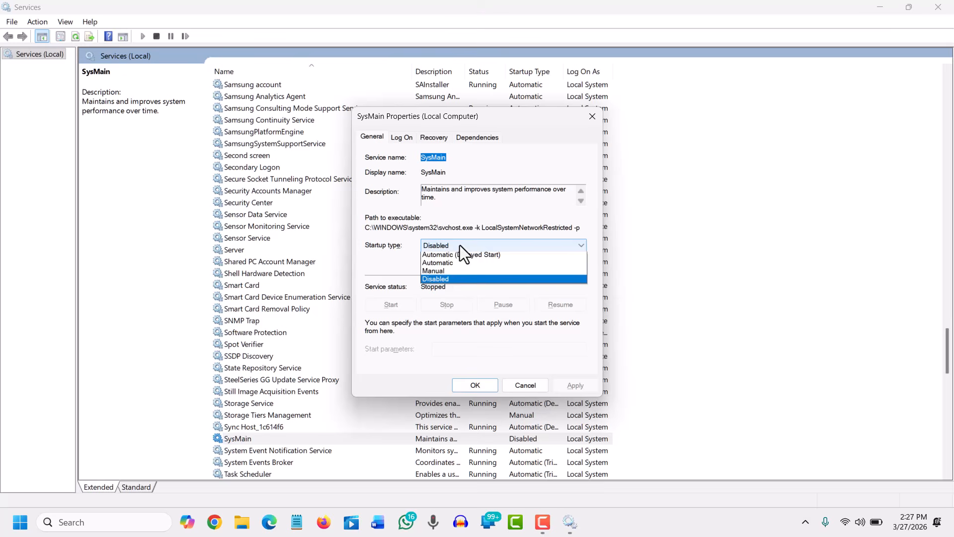
click(450, 281)
click(583, 388)
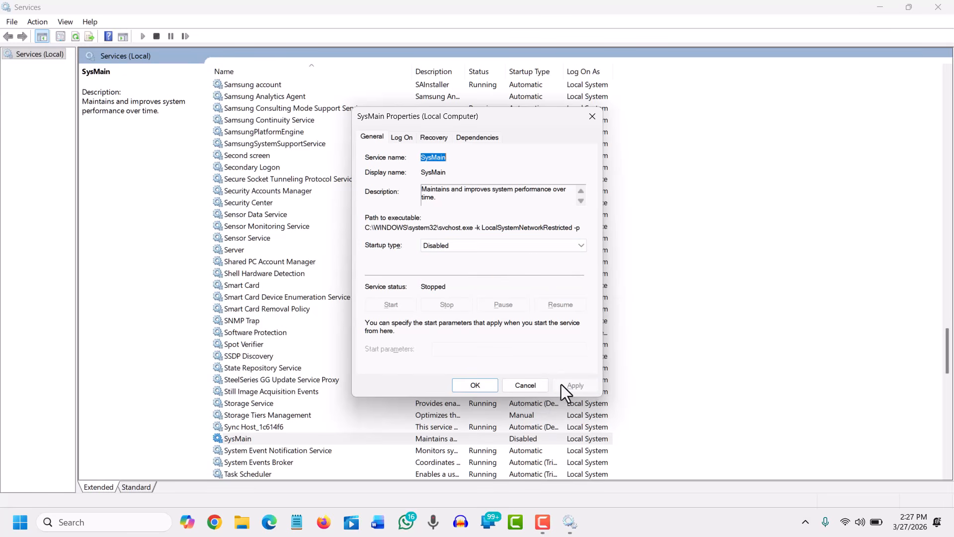
click(473, 384)
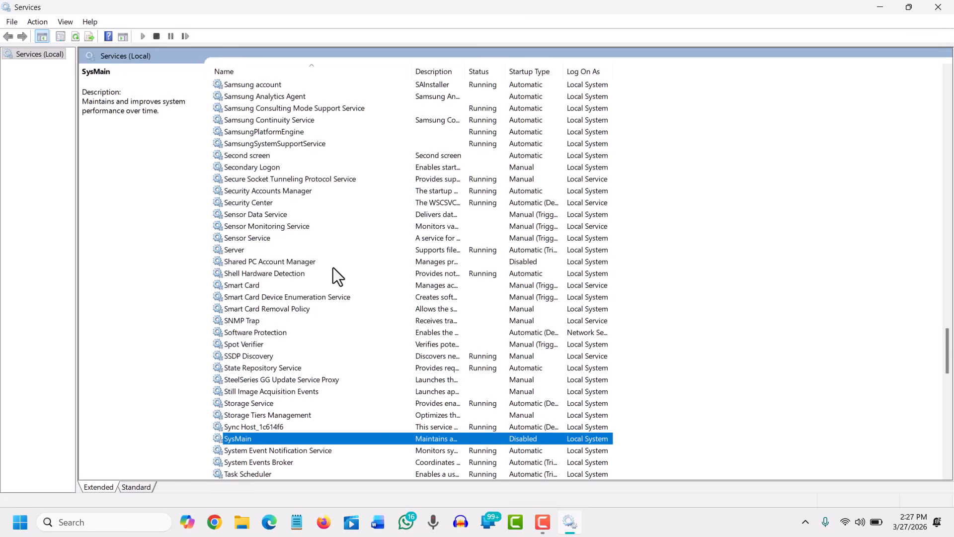
Set the Windows Search service's startup type to Disabled, apply it, and close the Services console.
scroll(299, 273, up, 2)
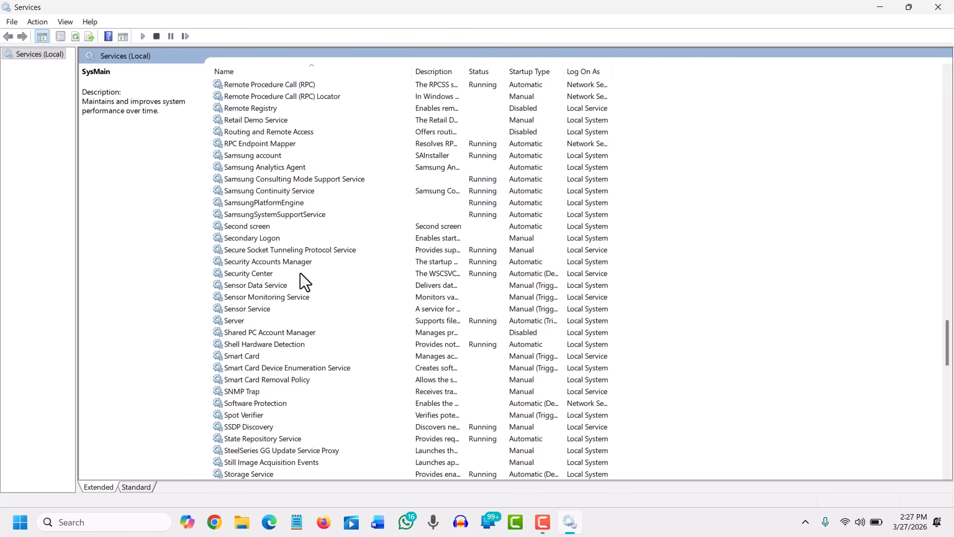
click(274, 238)
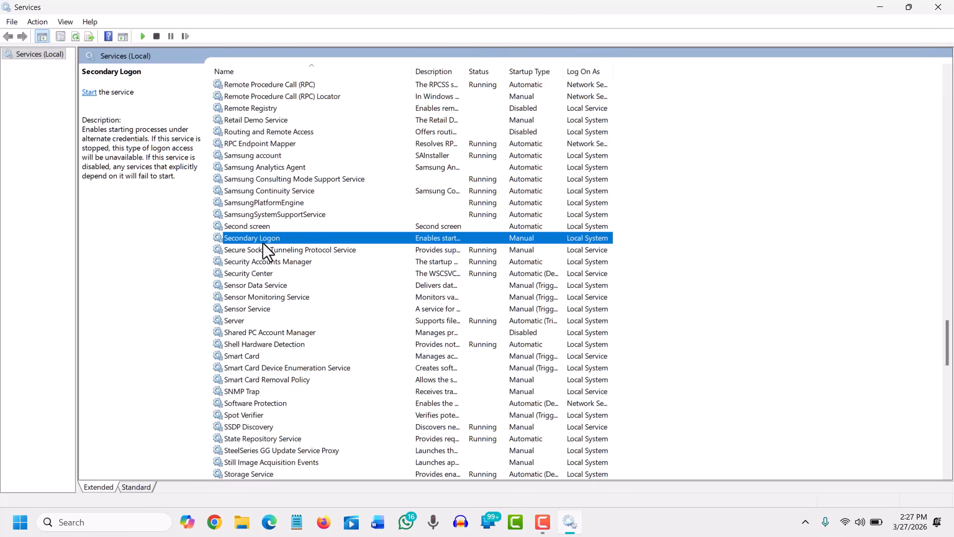
key(w)
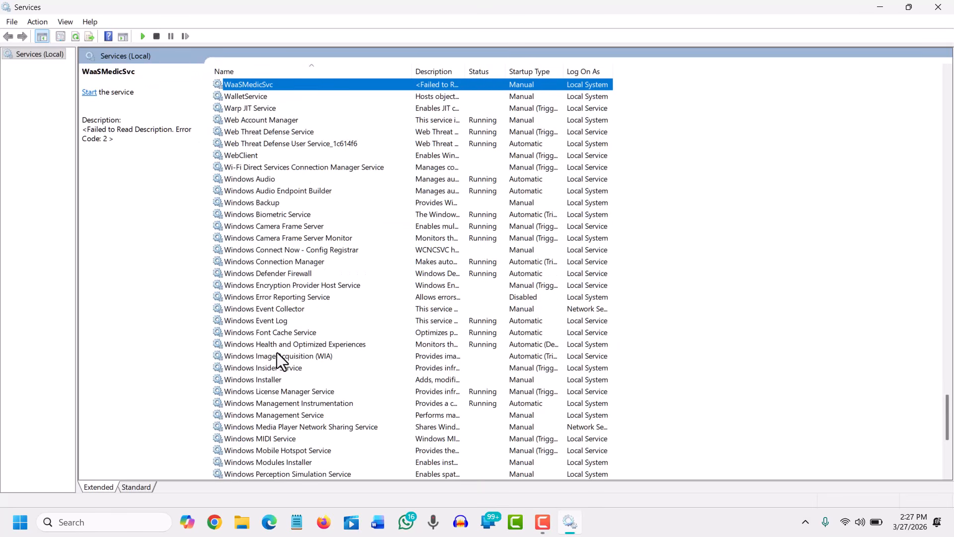
scroll(311, 396, down, 3)
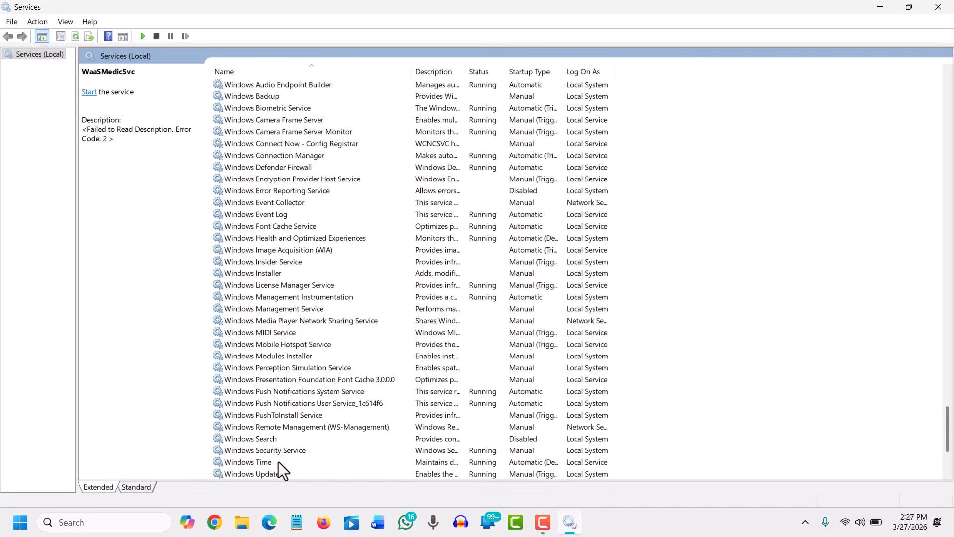
click(249, 438)
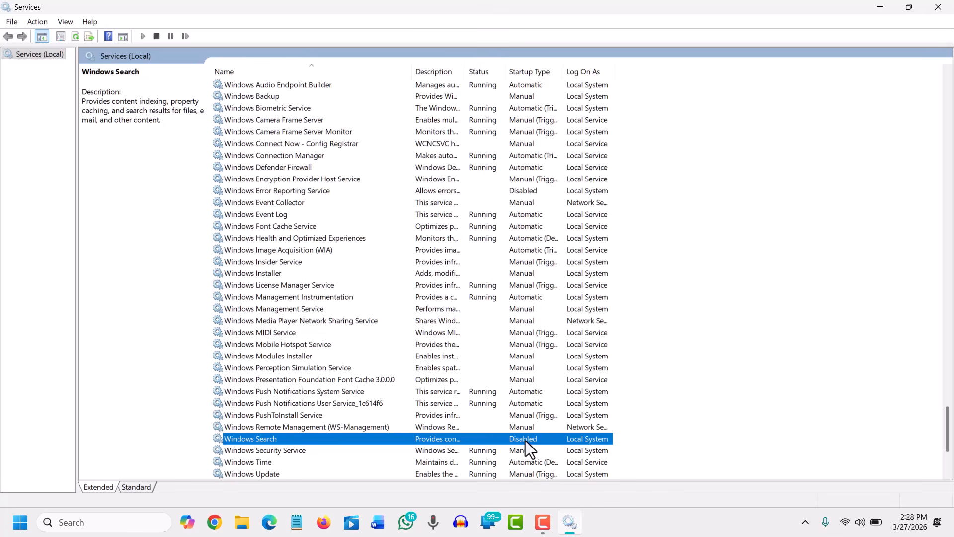
right_click(254, 438)
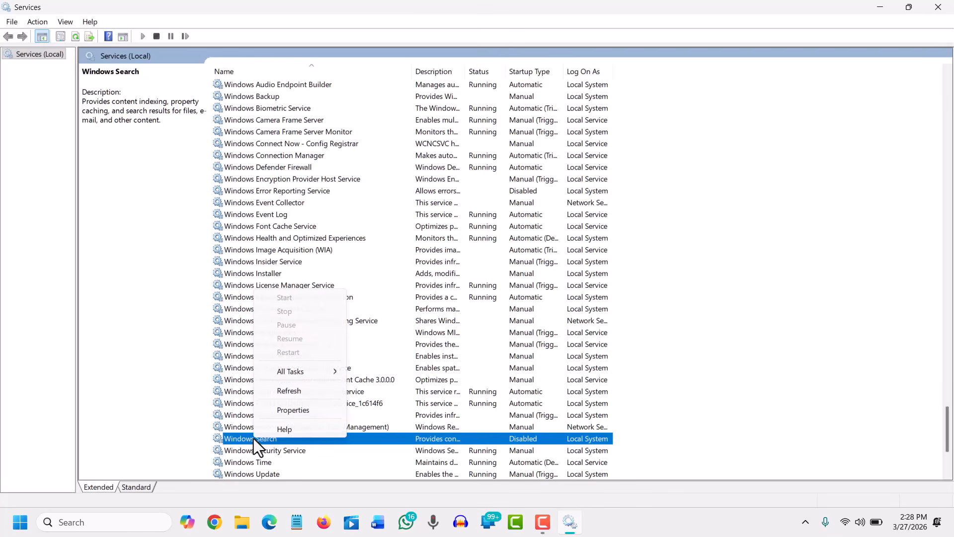
click(295, 409)
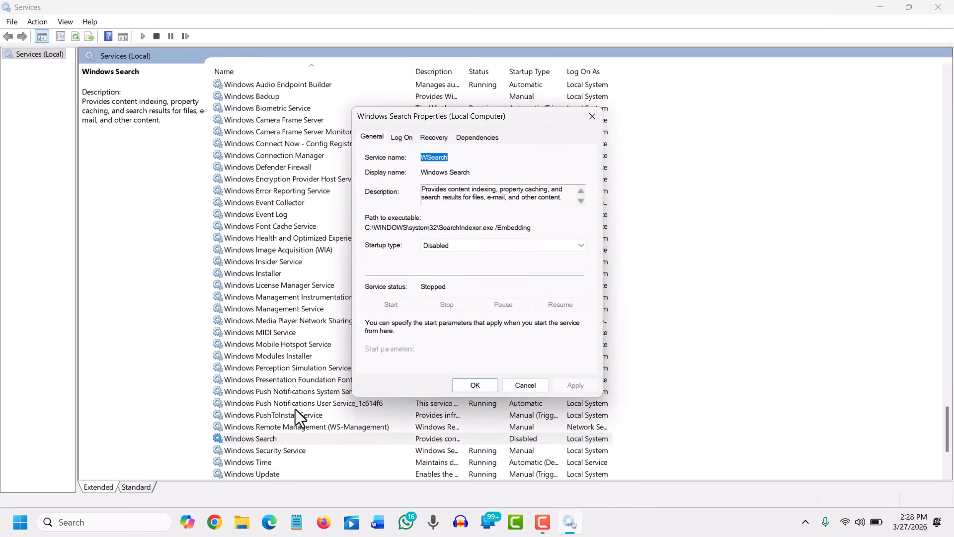
click(449, 248)
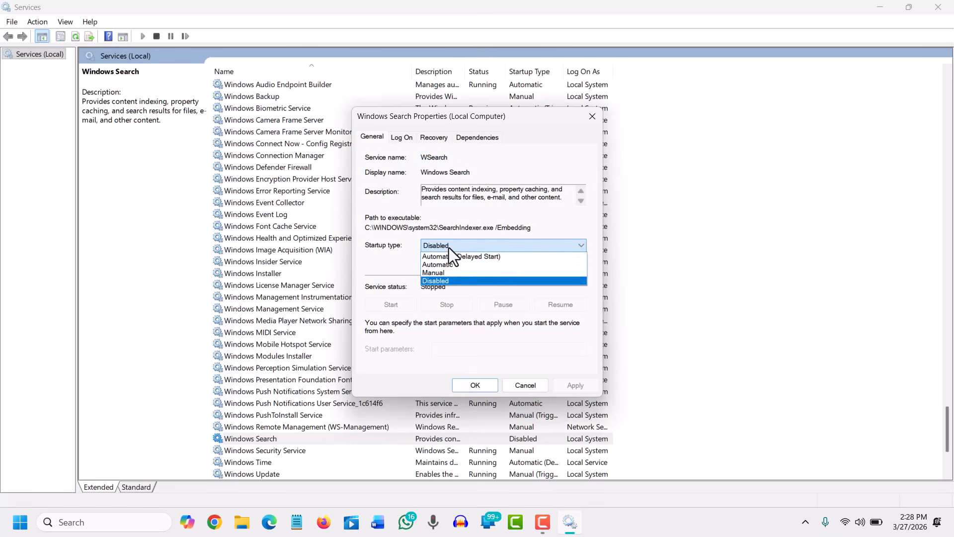
click(442, 281)
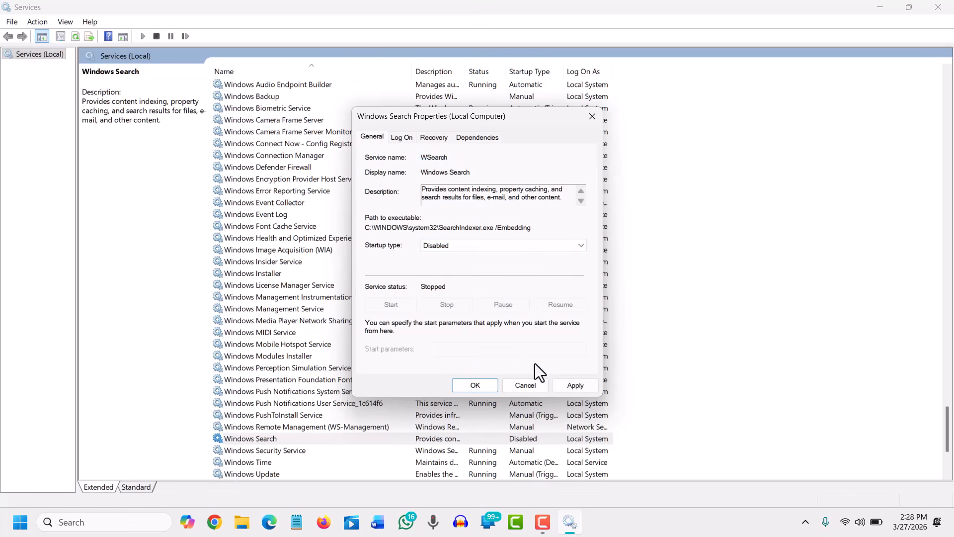
click(577, 386)
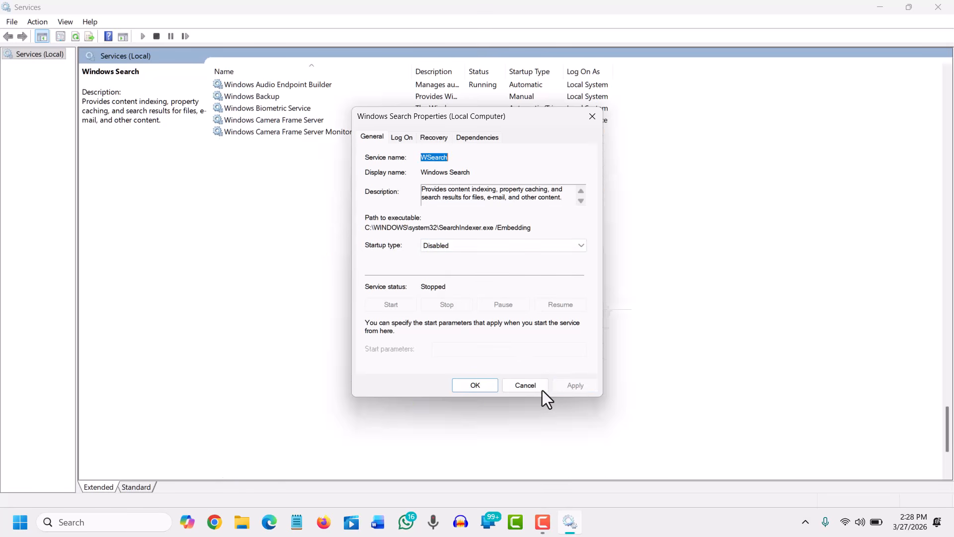
click(455, 387)
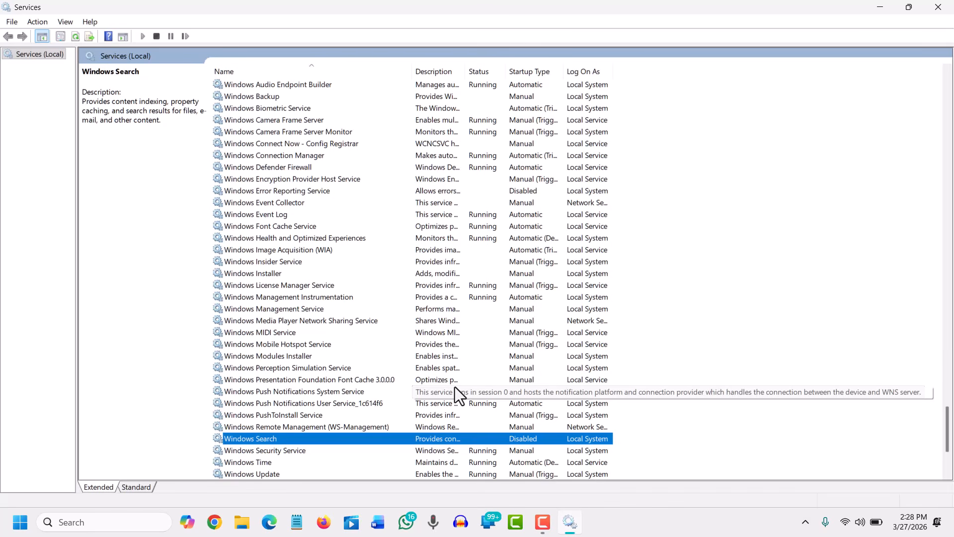
click(938, 7)
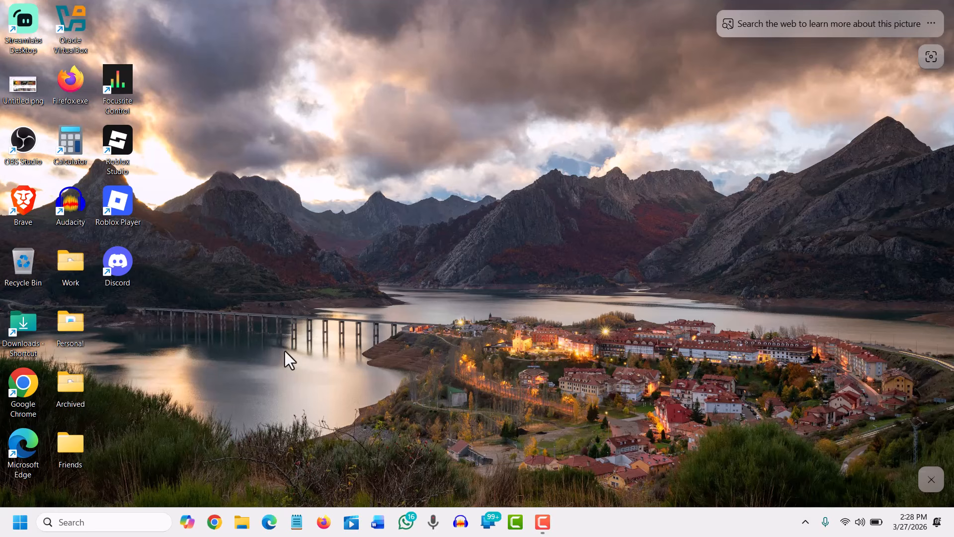
Open Device Manager and select the SSSTC CL4-8D512 drive under Disk drives.
right_click(17, 523)
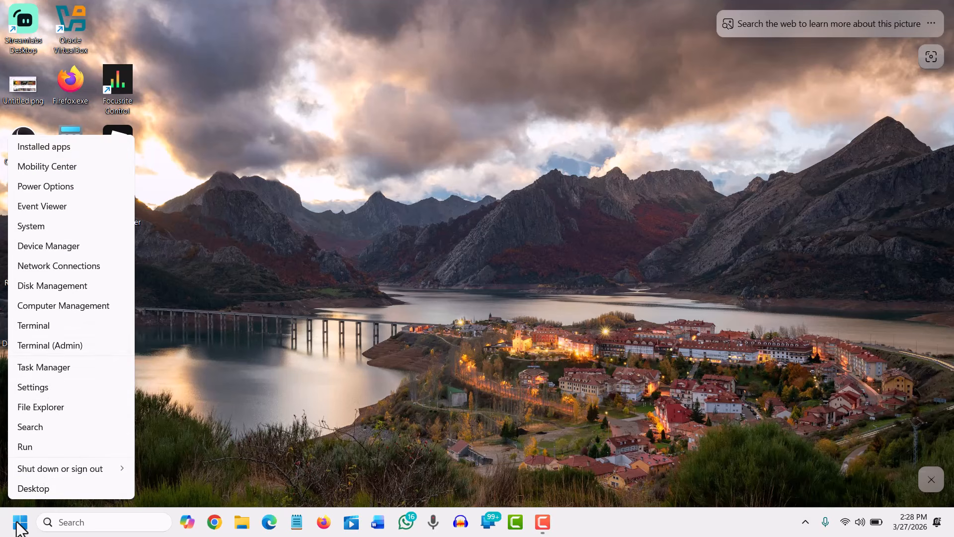
click(48, 247)
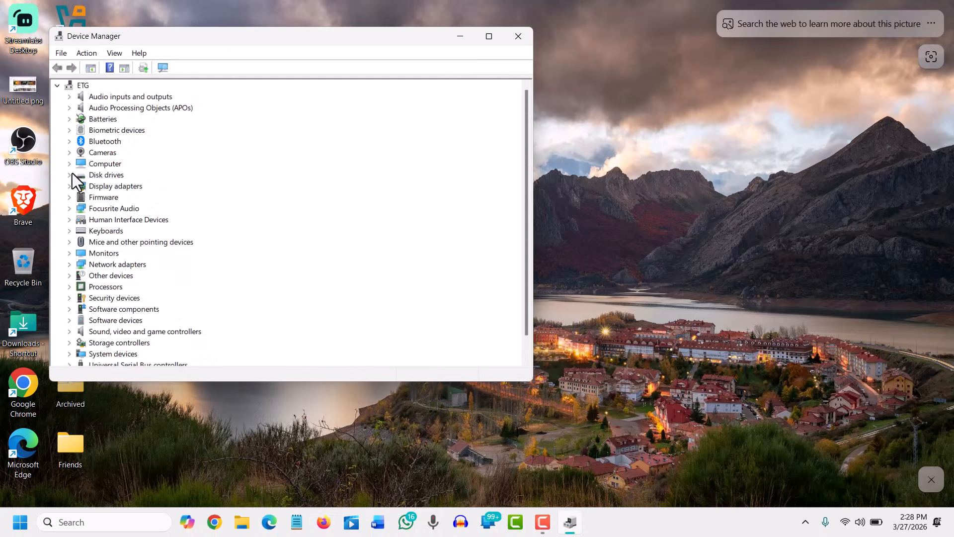
click(70, 175)
click(120, 185)
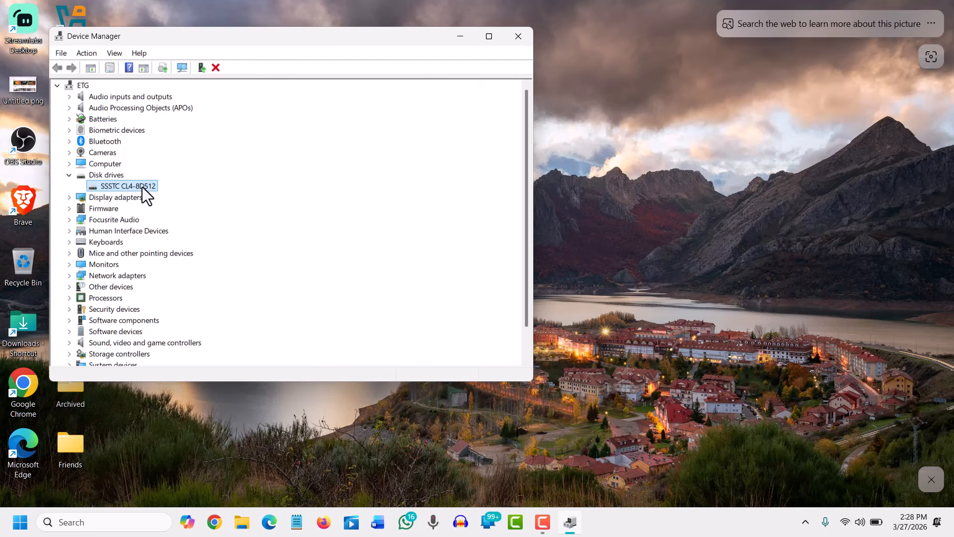
Run an automatic driver update search for the selected SSSTC CL4-8D512 disk drive and close Device Manager.
right_click(143, 187)
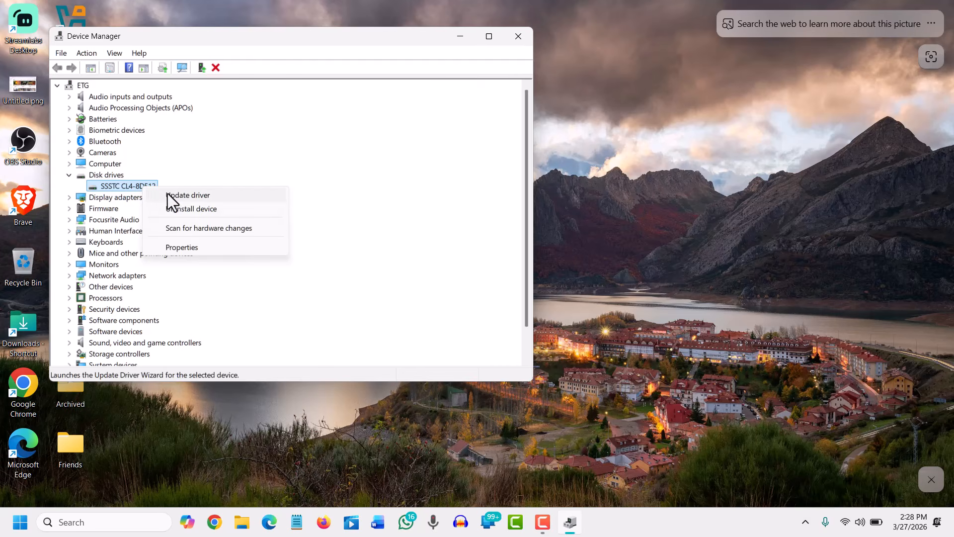
click(176, 194)
click(182, 180)
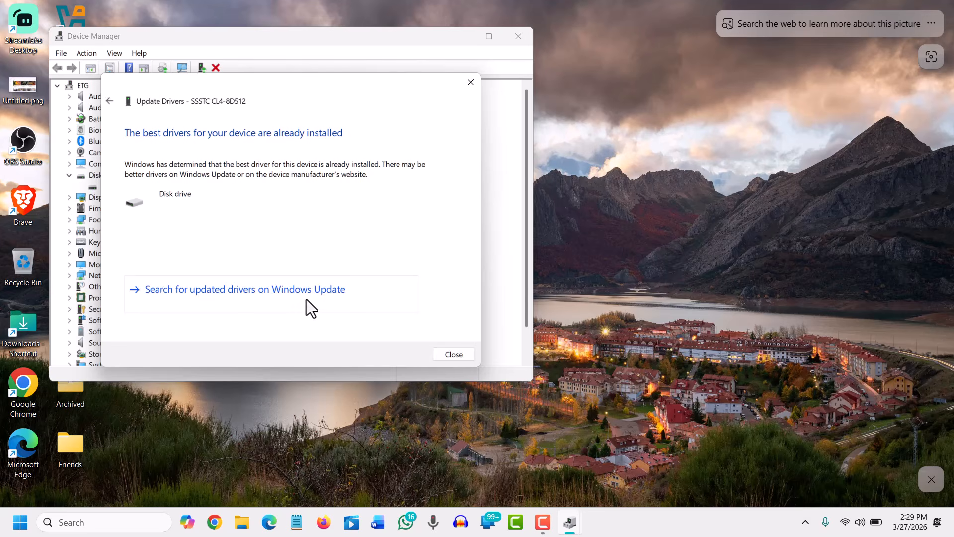
click(453, 355)
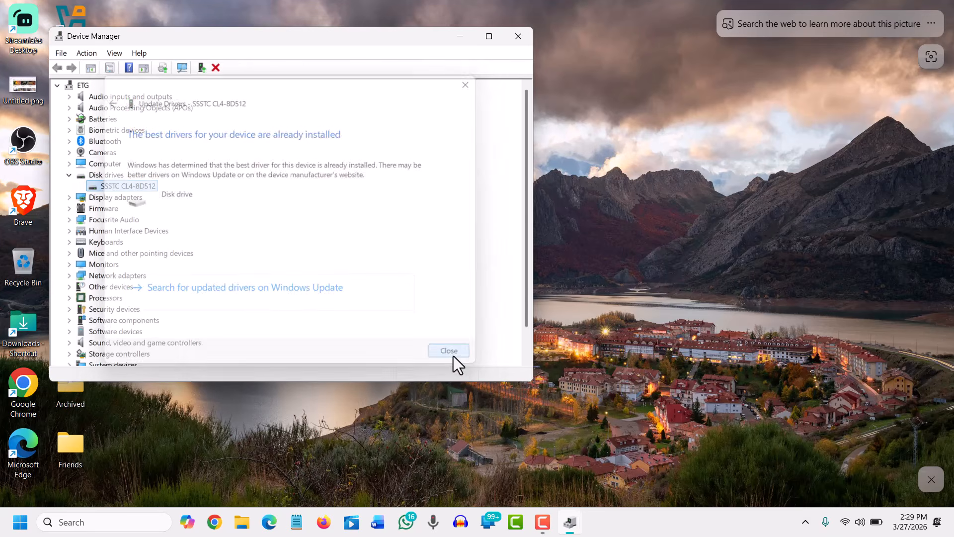
drag(306, 36, 378, 91)
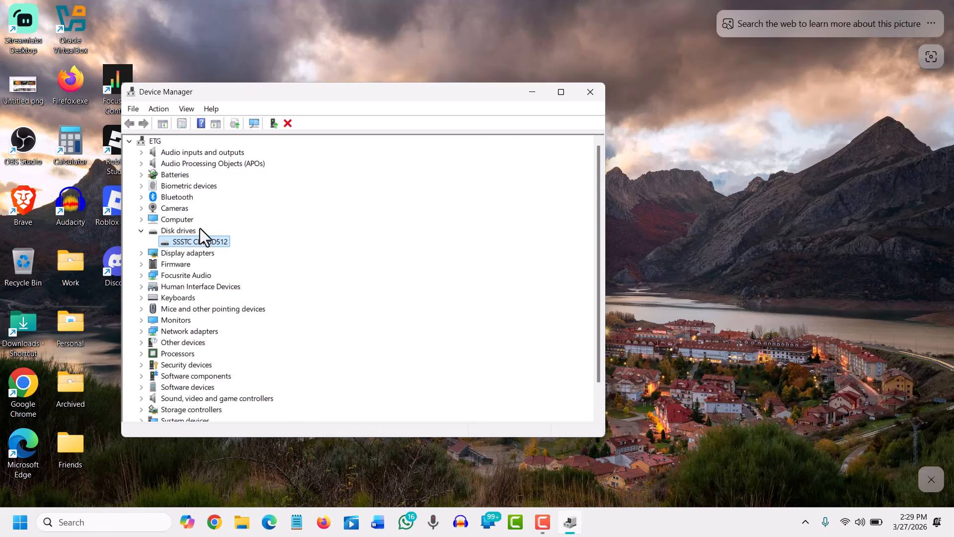
click(591, 92)
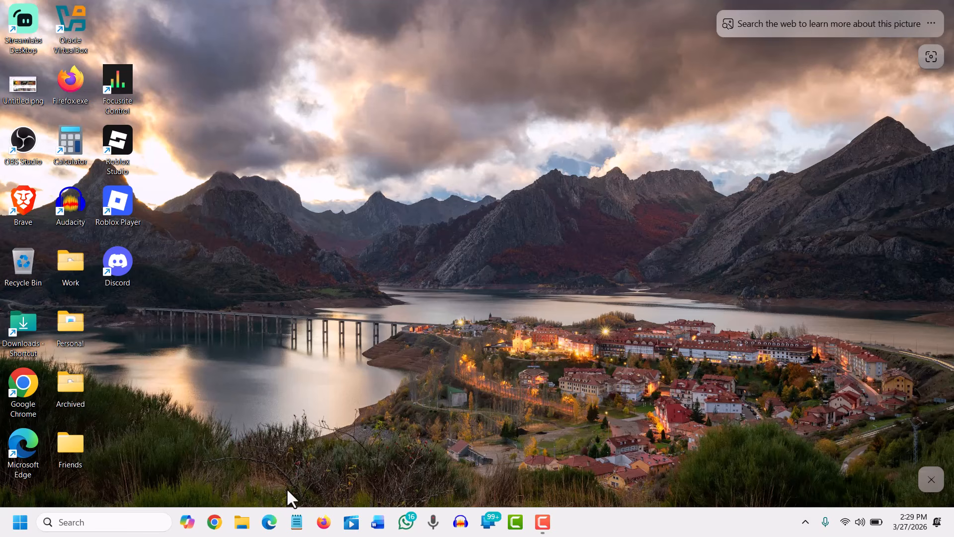
Search Windows for "advanc" and open the advanced system settings.
click(125, 518)
text(ad)
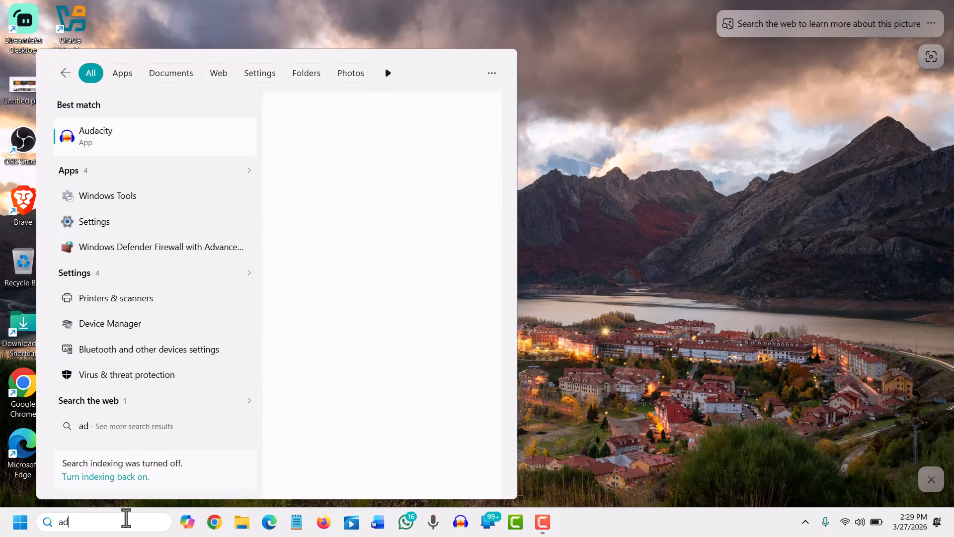
text(vanc)
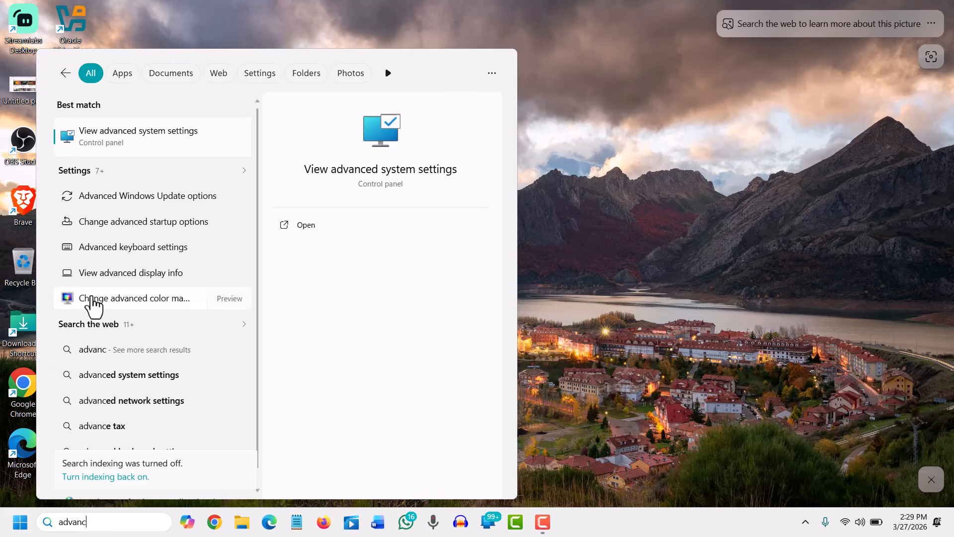
click(105, 144)
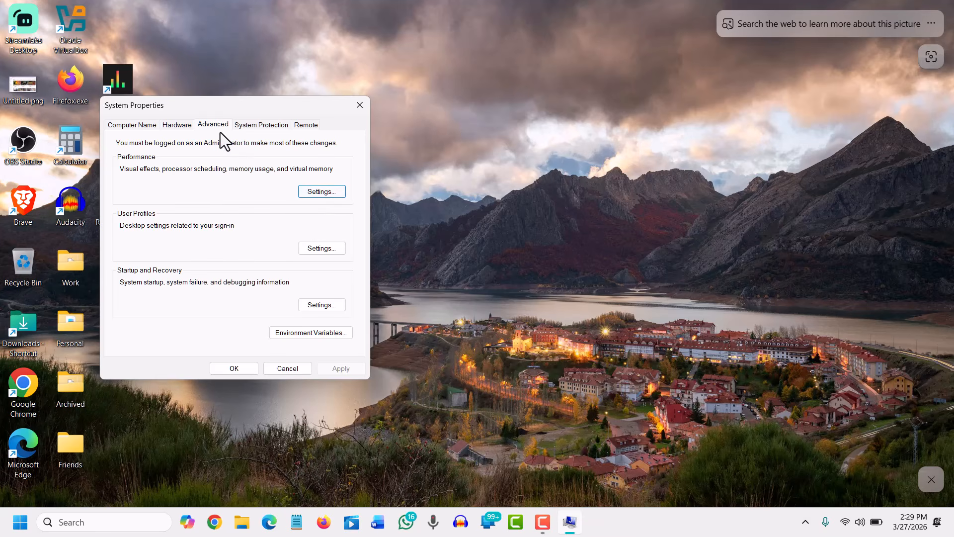
In Performance Options, set the visual effects to "Let Windows choose what's best for my computer".
click(324, 192)
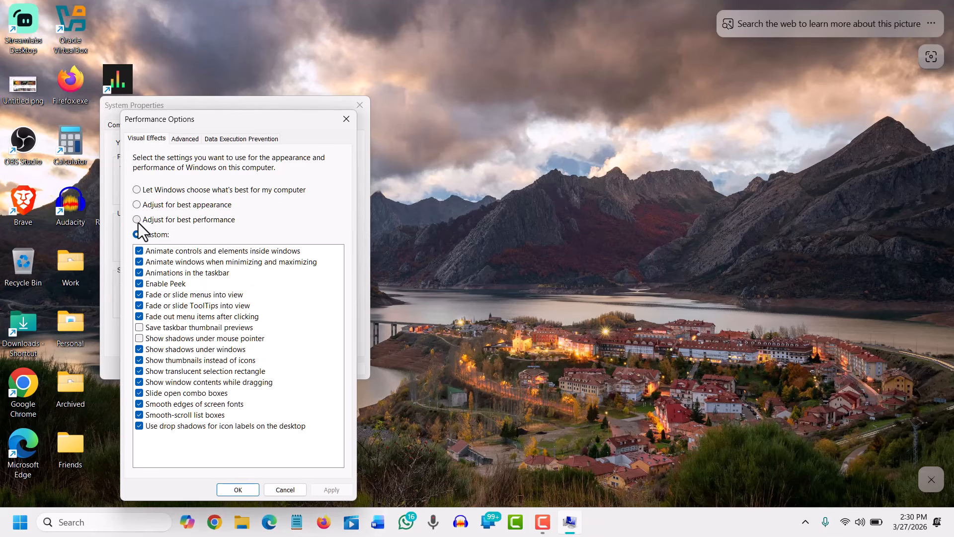
click(137, 191)
click(186, 139)
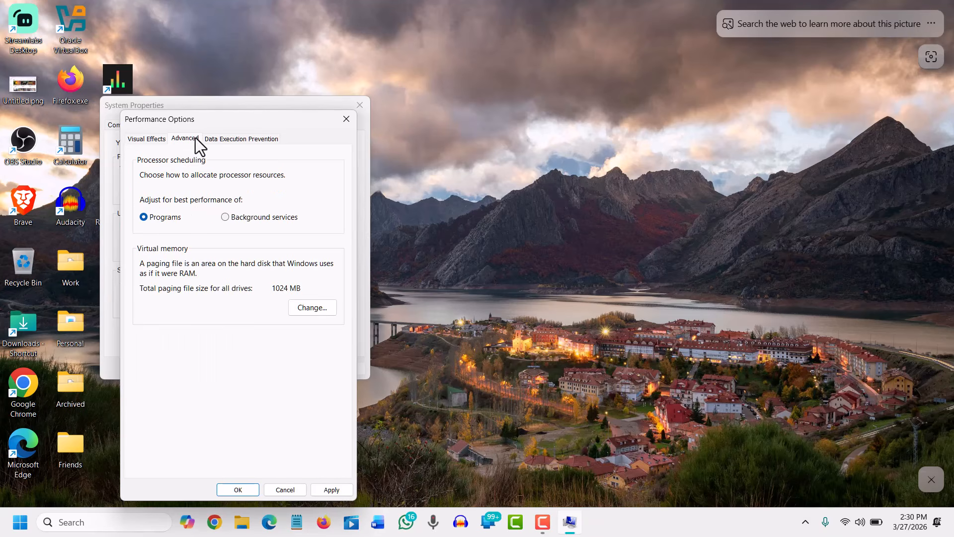
click(143, 143)
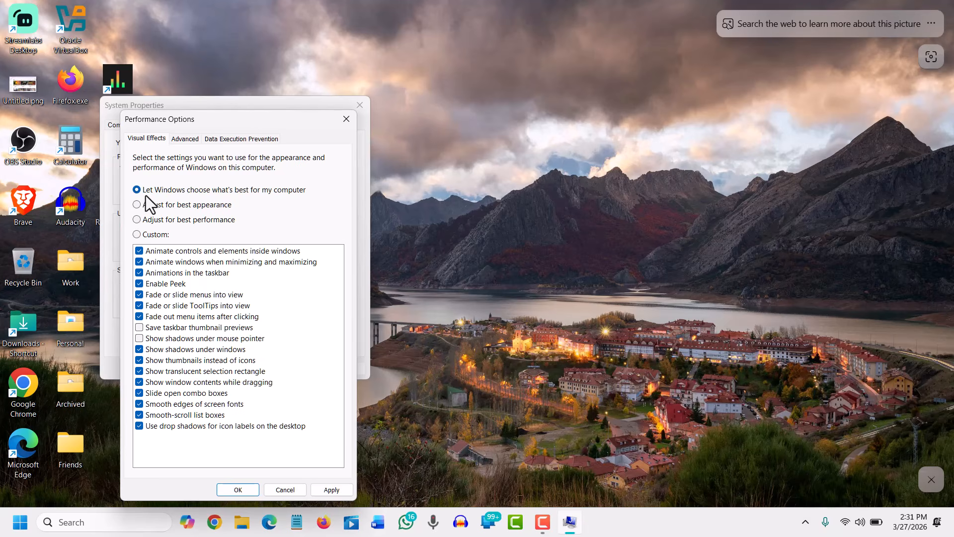
Open the Virtual Memory settings and choose a custom paging file size for drive C:.
click(188, 141)
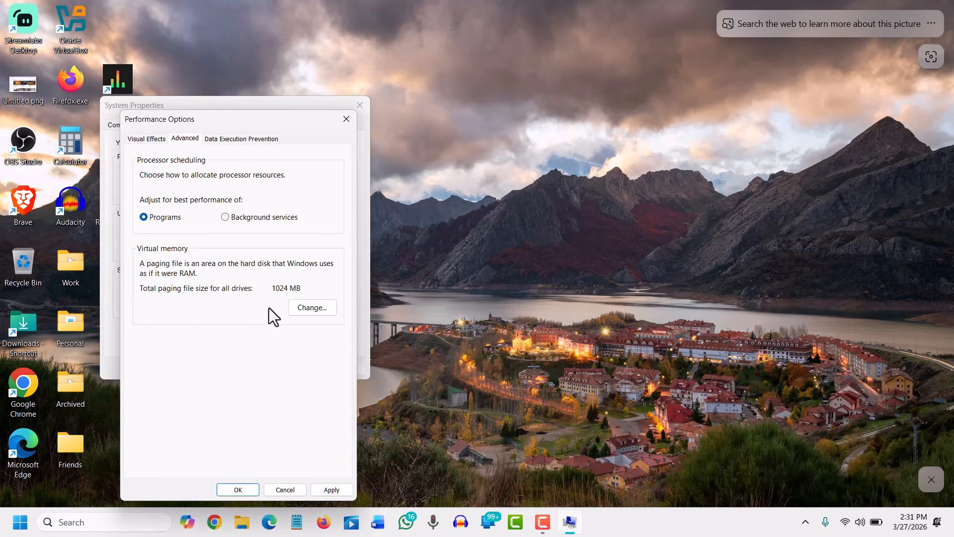
click(301, 308)
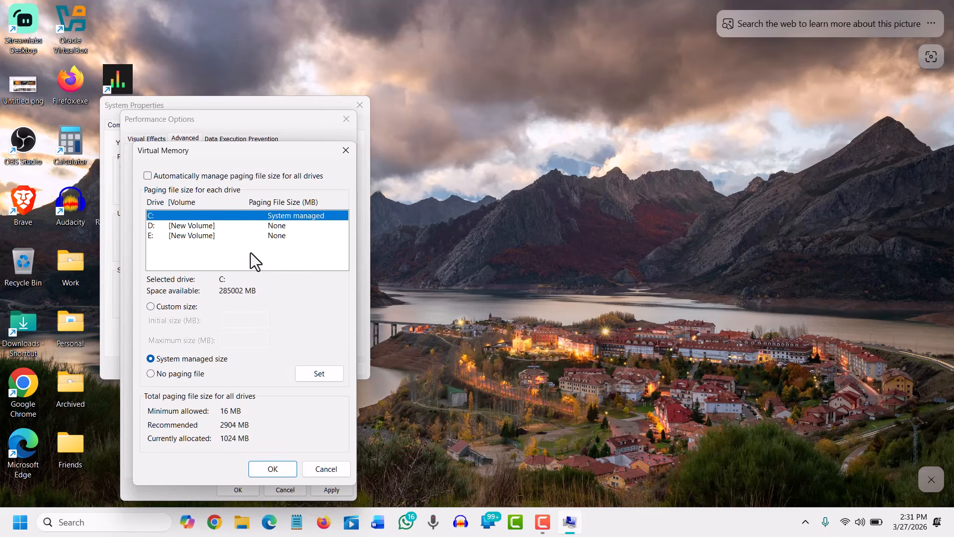
click(325, 469)
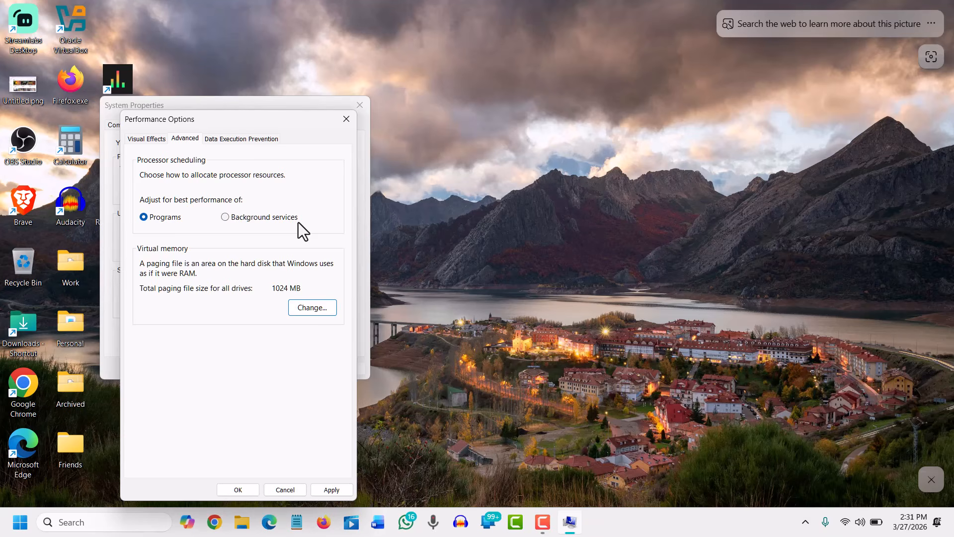
click(306, 310)
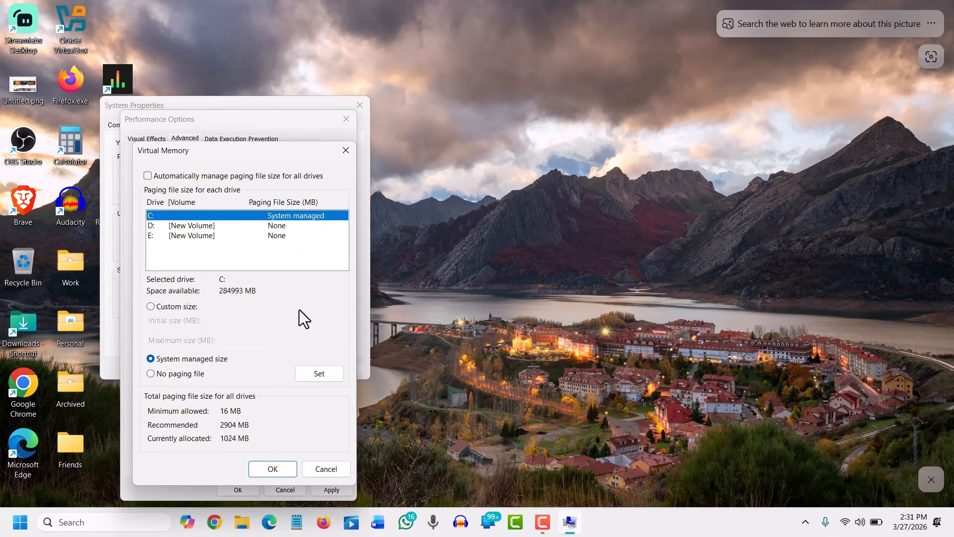
click(151, 306)
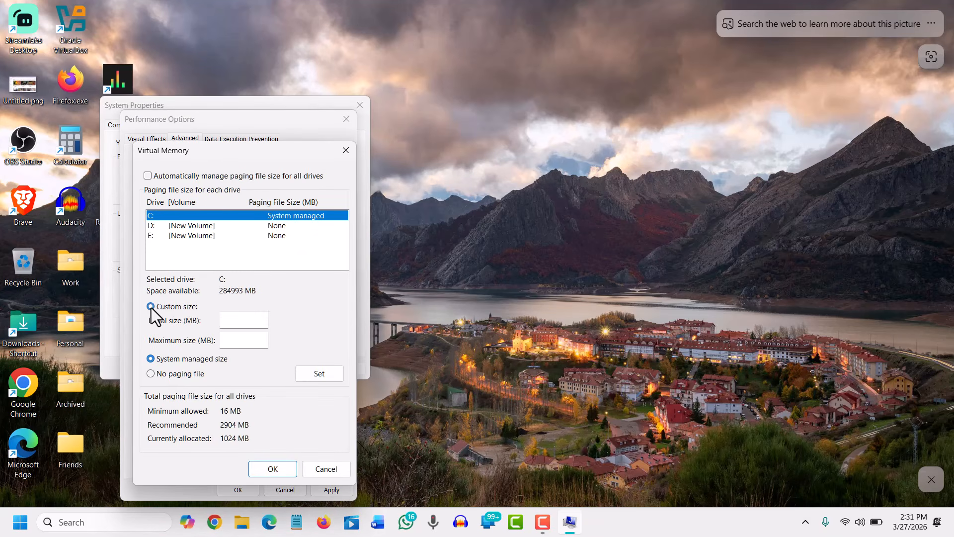
click(233, 320)
click(224, 339)
click(233, 322)
Switch to Calculator through a Windows search and place its window beside the Virtual Memory dialog.
click(89, 521)
text(ca)
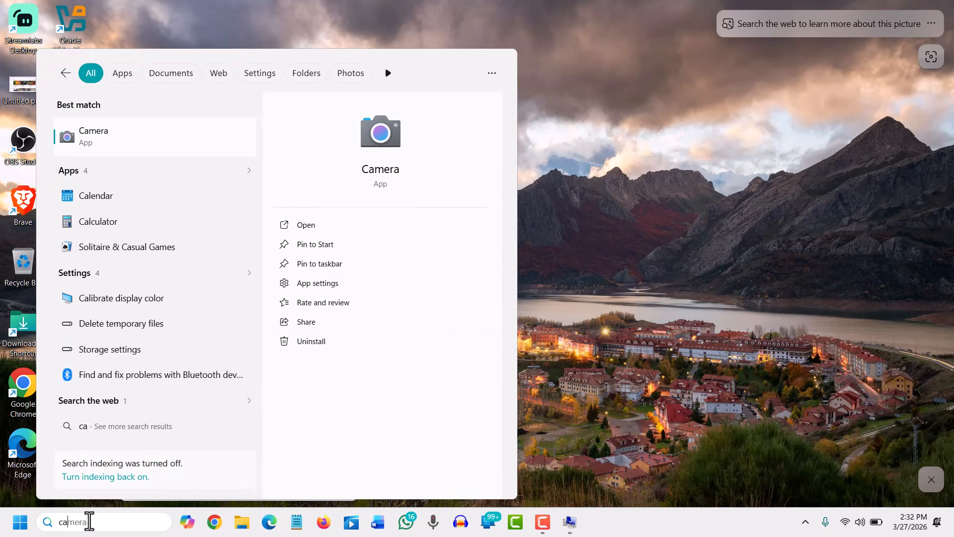
click(113, 181)
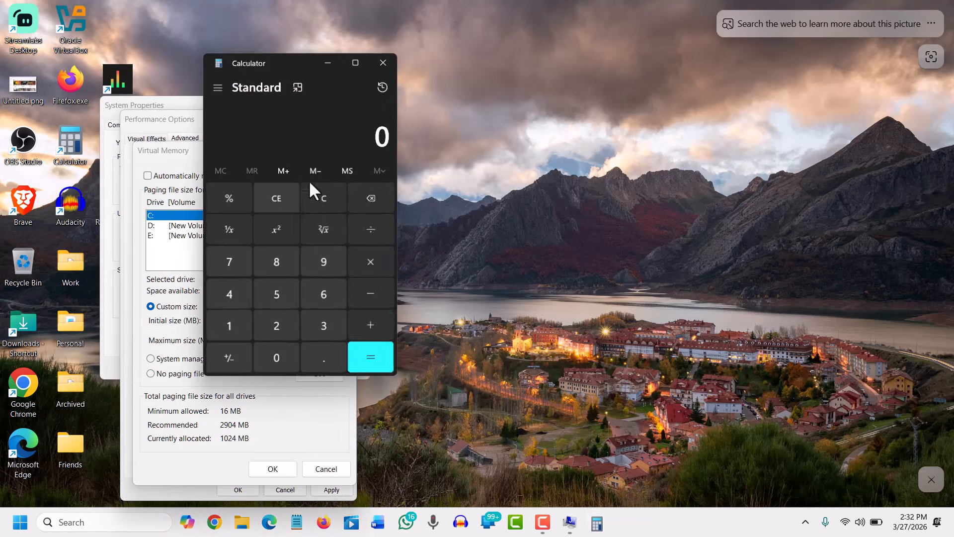
drag(291, 65, 466, 76)
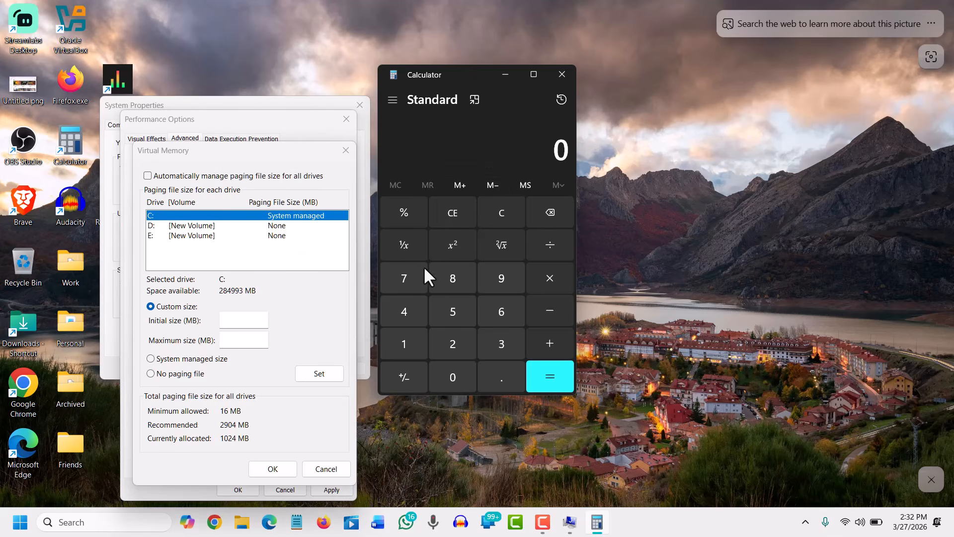
Calculate 16 × 1.5 in Calculator for the initial paging file size in gigabytes.
click(406, 342)
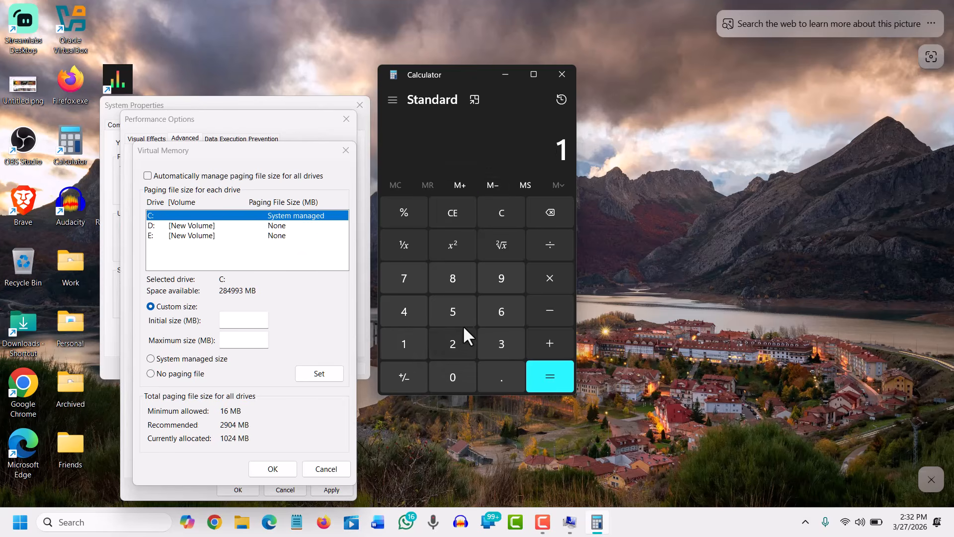
click(497, 309)
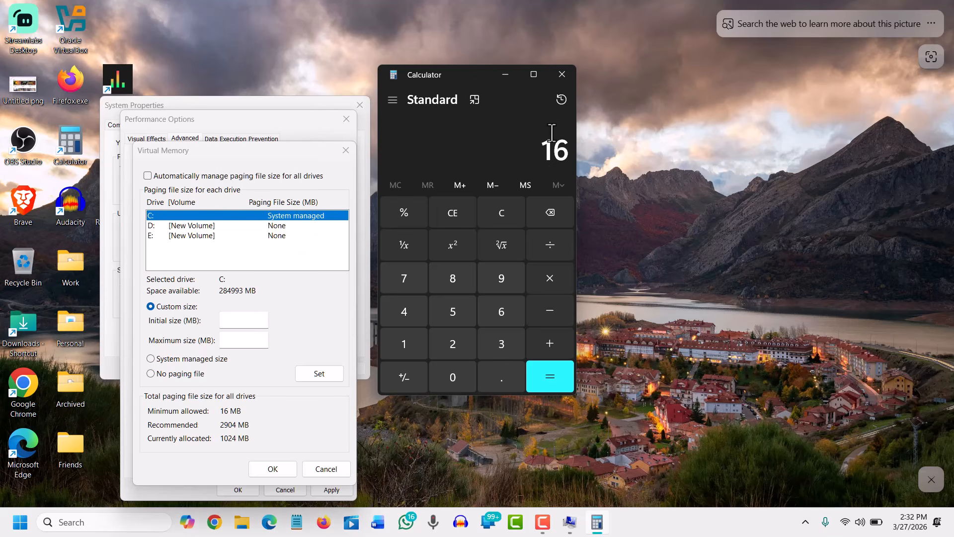
click(550, 279)
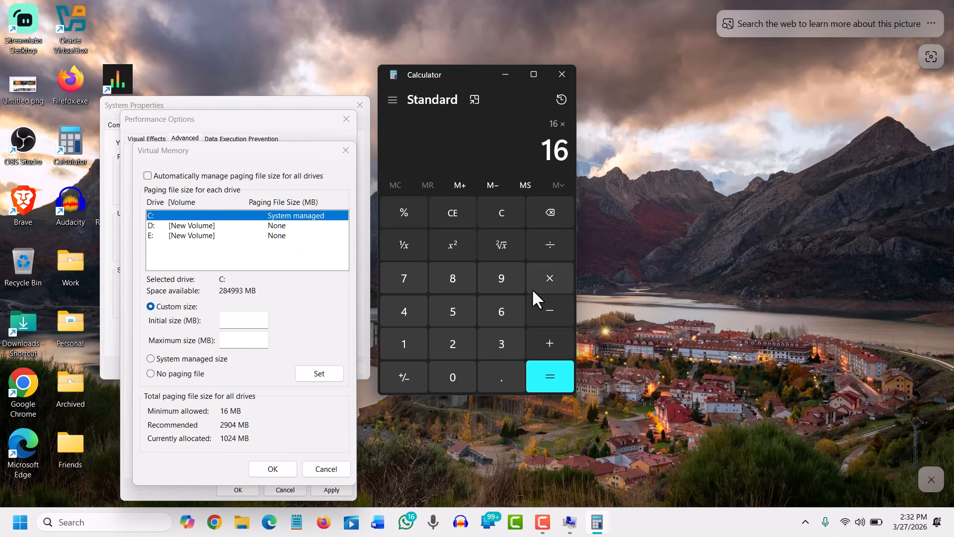
click(401, 345)
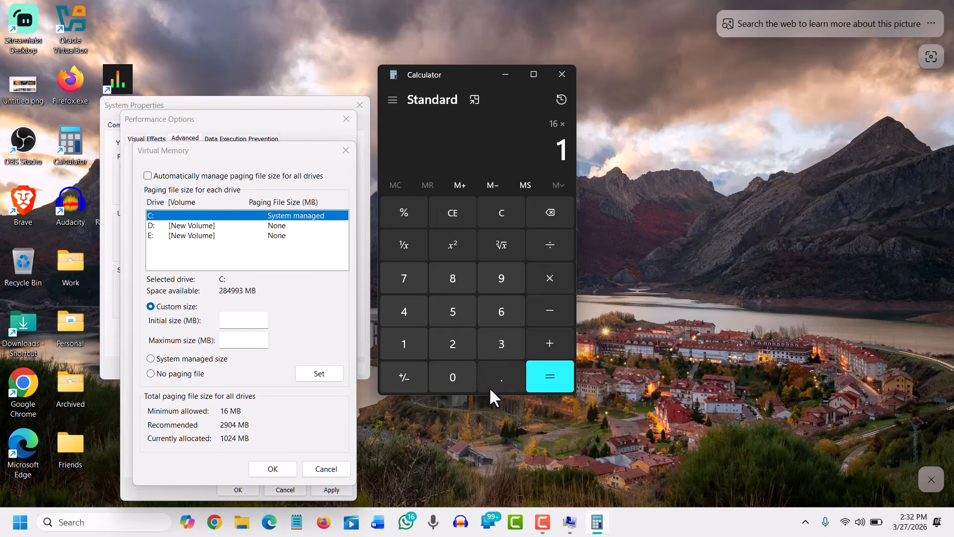
click(499, 376)
click(458, 310)
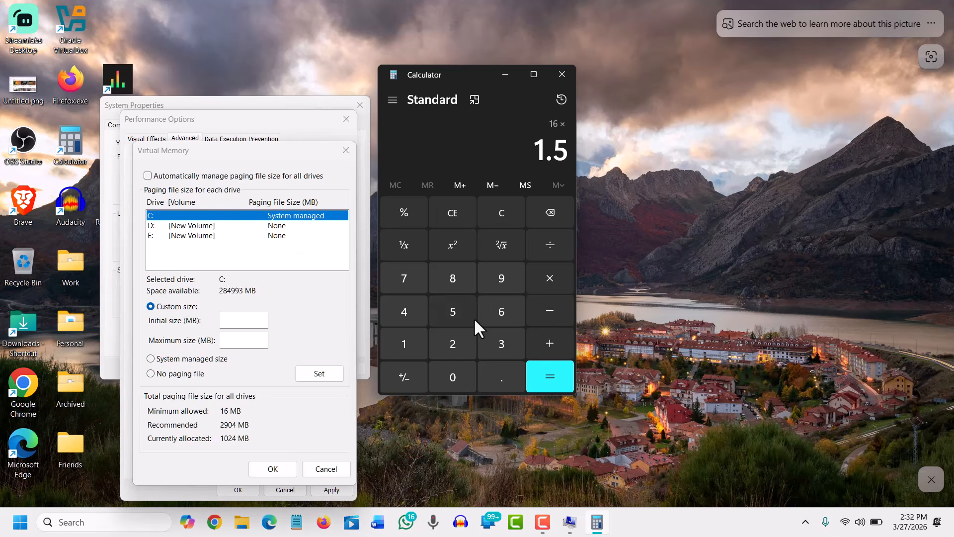
click(552, 379)
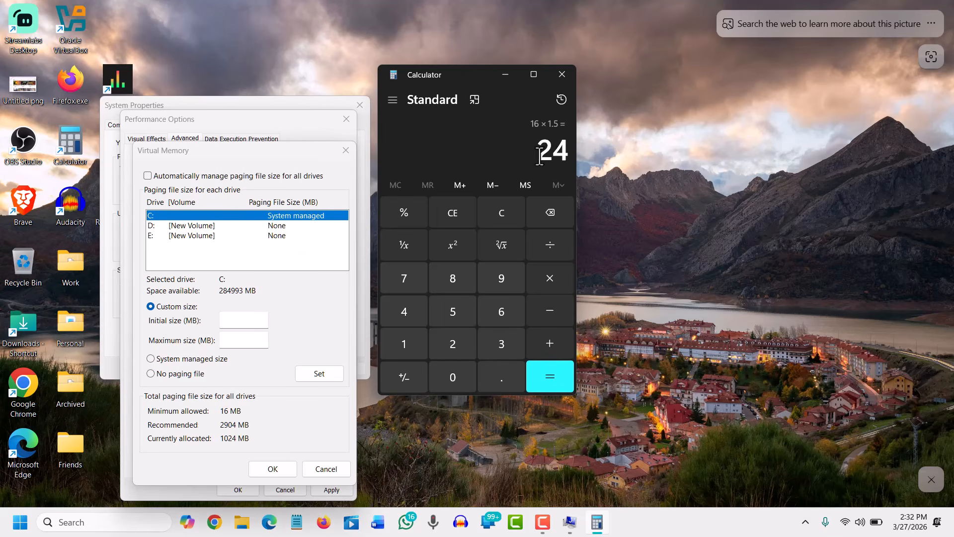
Multiply the calculated initial size by 1024 to convert it to megabytes.
click(553, 280)
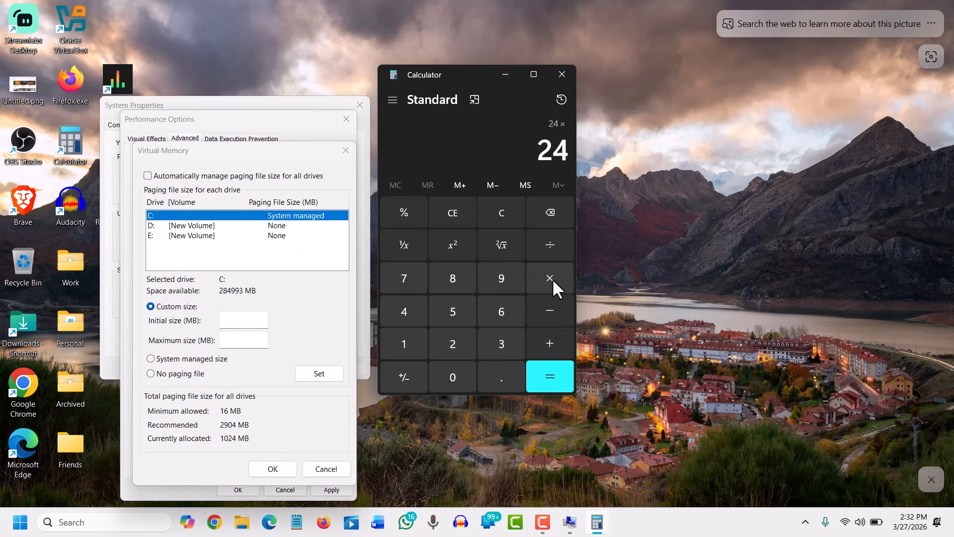
click(403, 345)
click(448, 377)
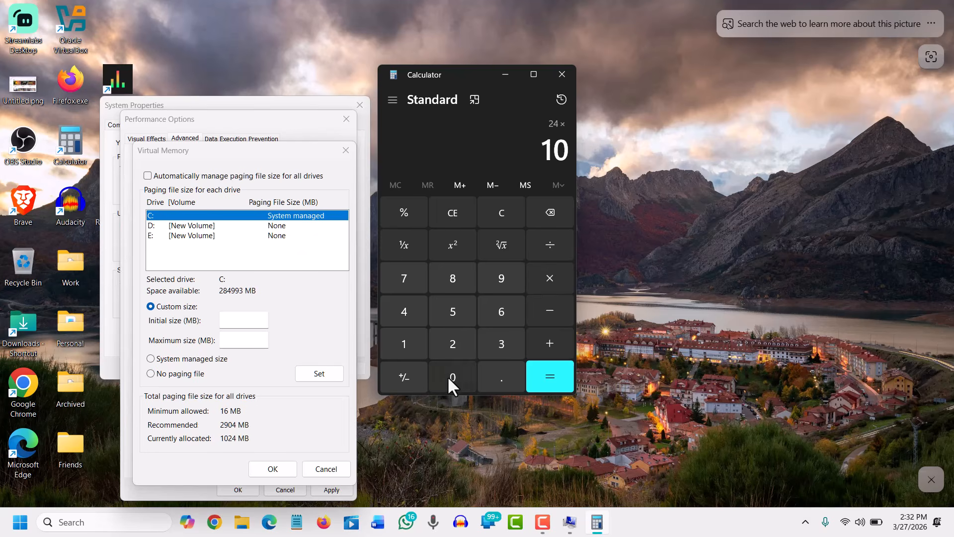
click(452, 343)
click(402, 312)
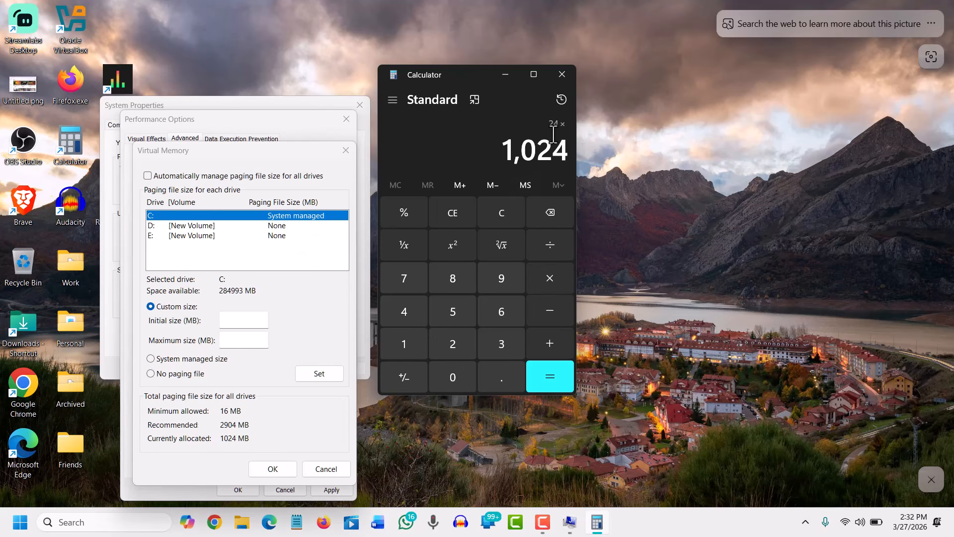
click(550, 383)
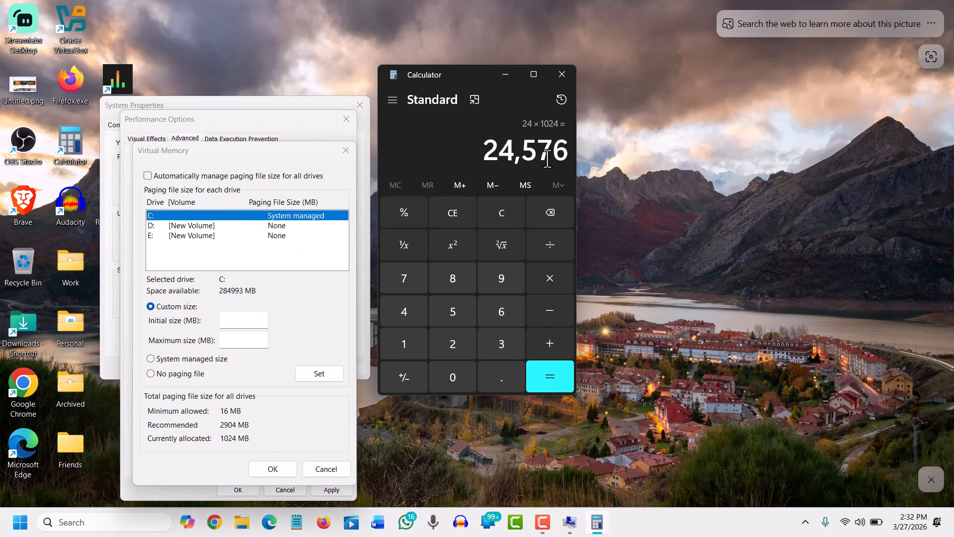
Enter 24576 MB as the initial paging file size and go to the maximum size.
click(238, 322)
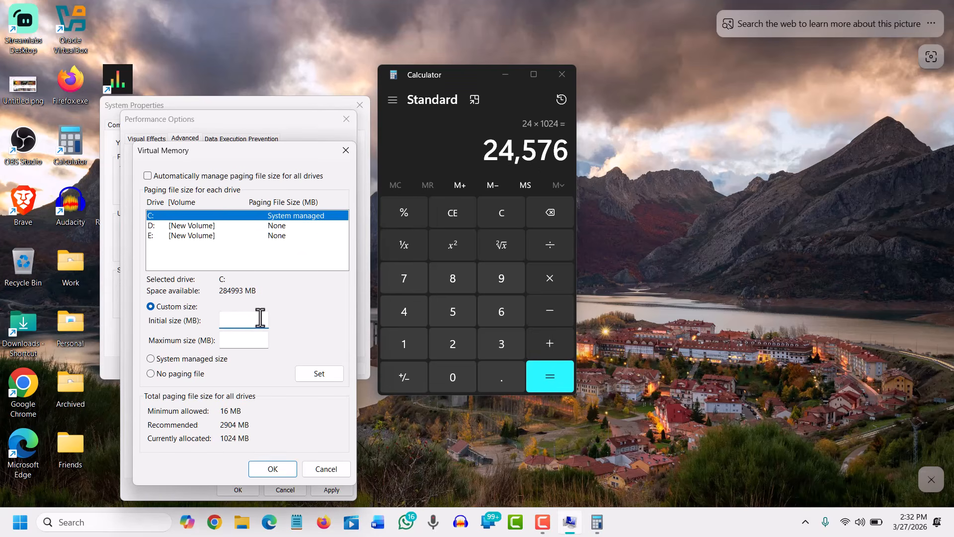
text(24576)
click(236, 341)
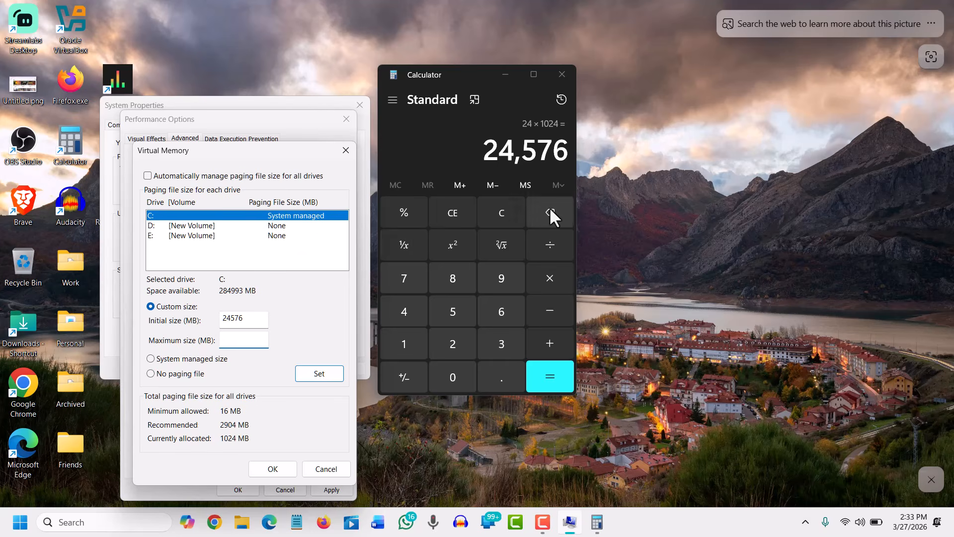
Clear Calculator and compute 16 × 3 for the maximum paging file size in gigabytes.
click(504, 210)
click(504, 210)
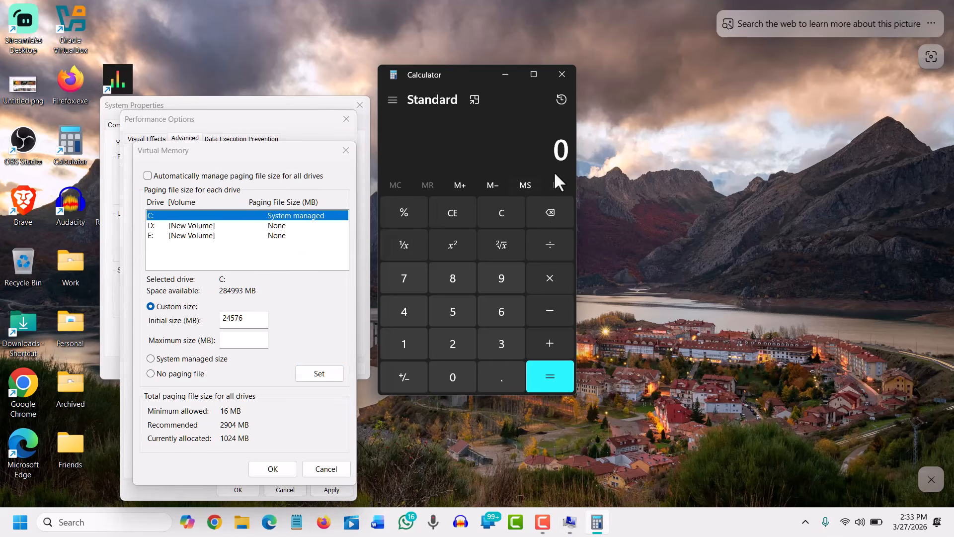
click(408, 343)
click(495, 310)
click(547, 273)
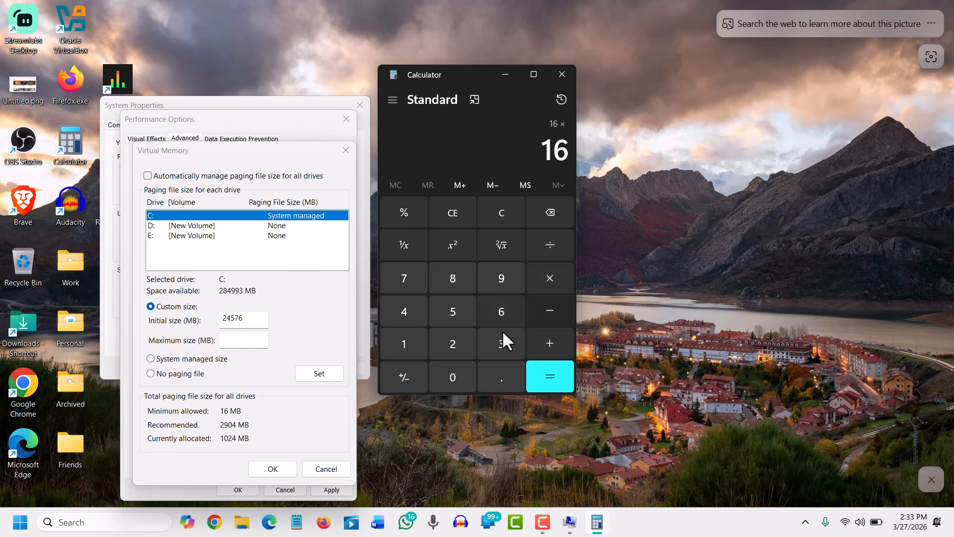
click(495, 345)
click(551, 373)
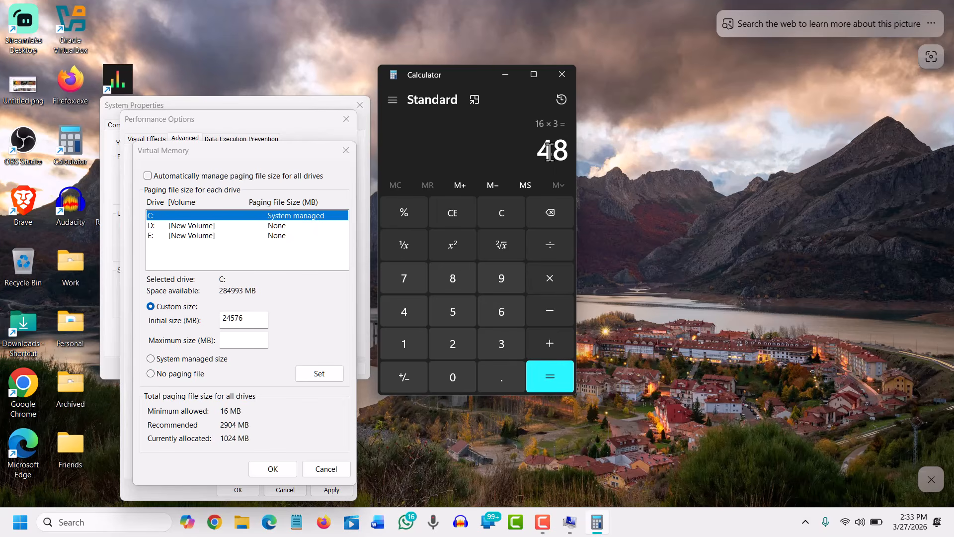
Multiply the calculated maximum size by 1024 to convert it to megabytes.
click(546, 279)
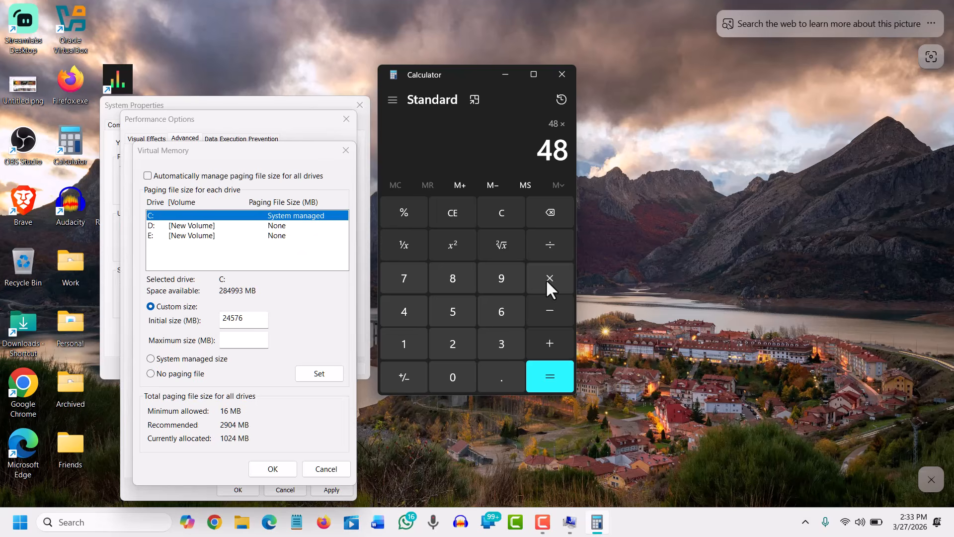
click(405, 344)
click(451, 374)
click(451, 349)
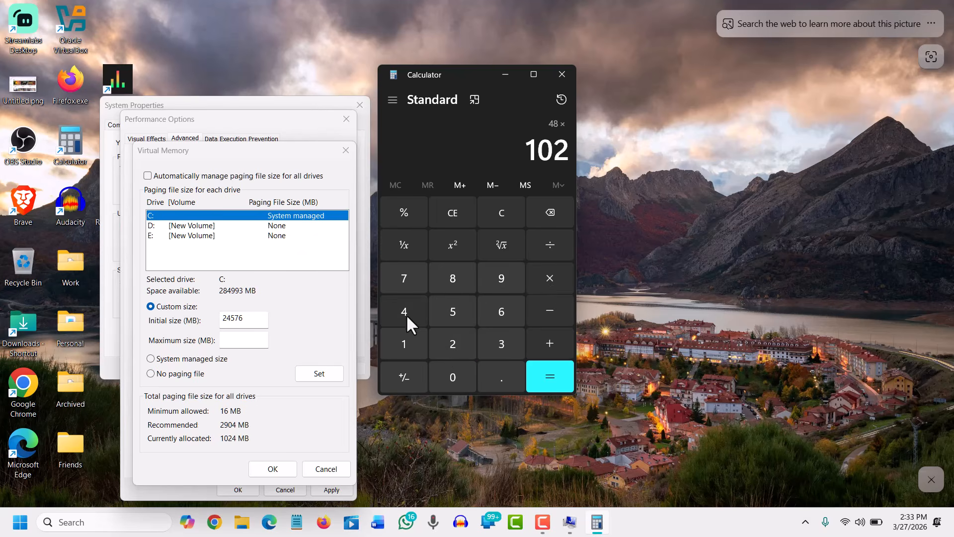
click(404, 312)
click(557, 377)
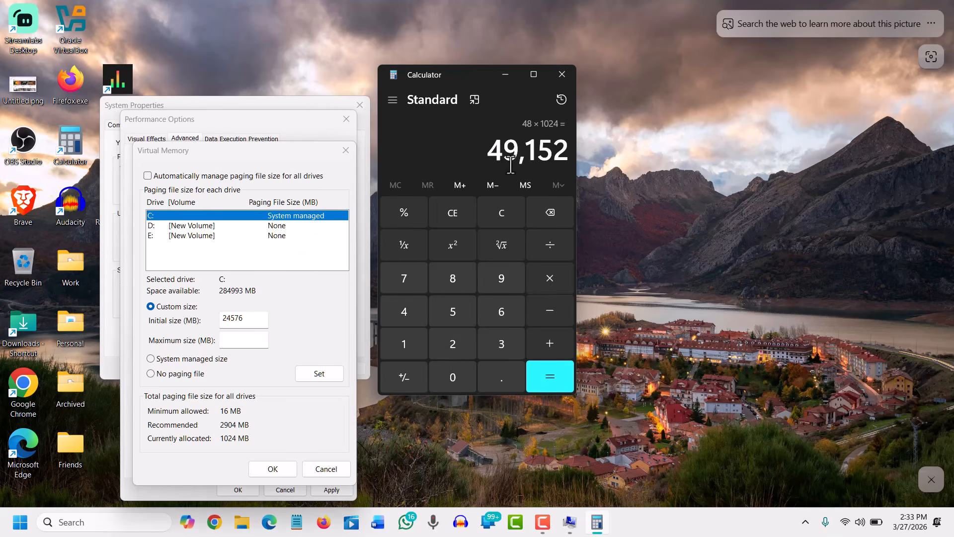
Set the maximum paging file size to 49152 MB, confirm all open system dialogs and close Calculator.
click(245, 340)
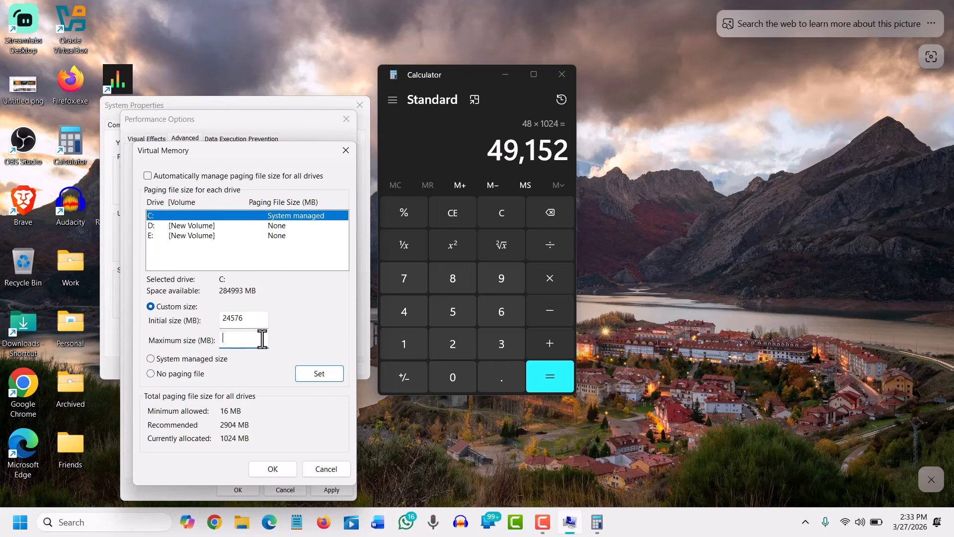
text(49152)
click(269, 470)
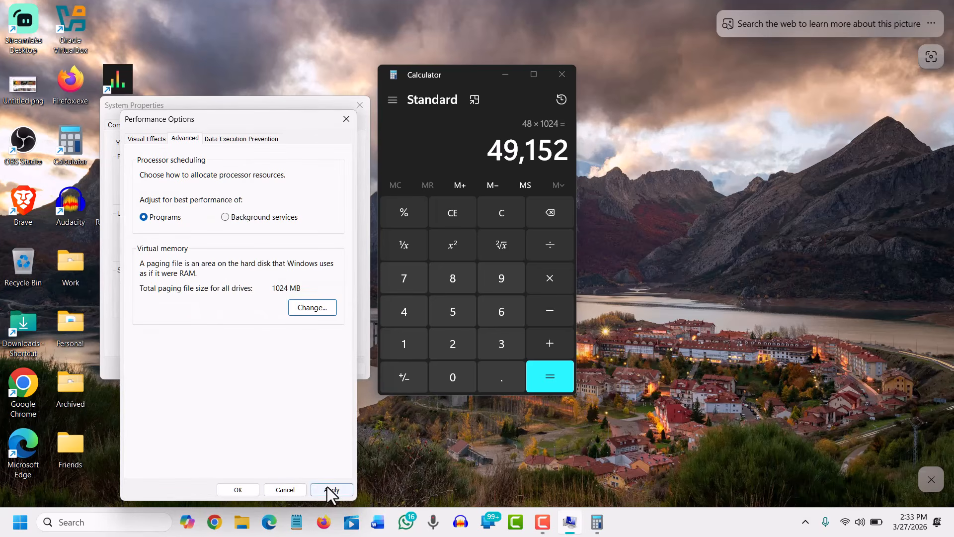
click(236, 489)
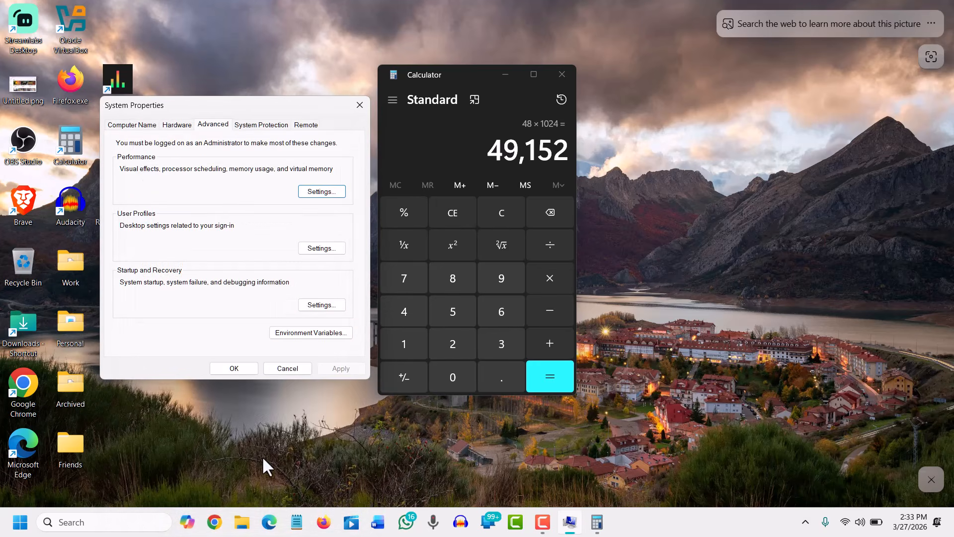
click(233, 368)
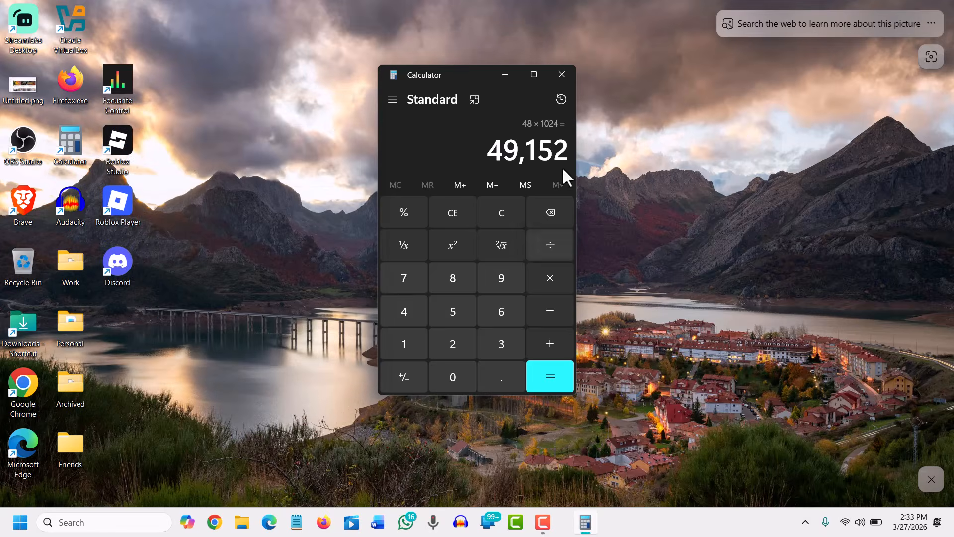
click(562, 74)
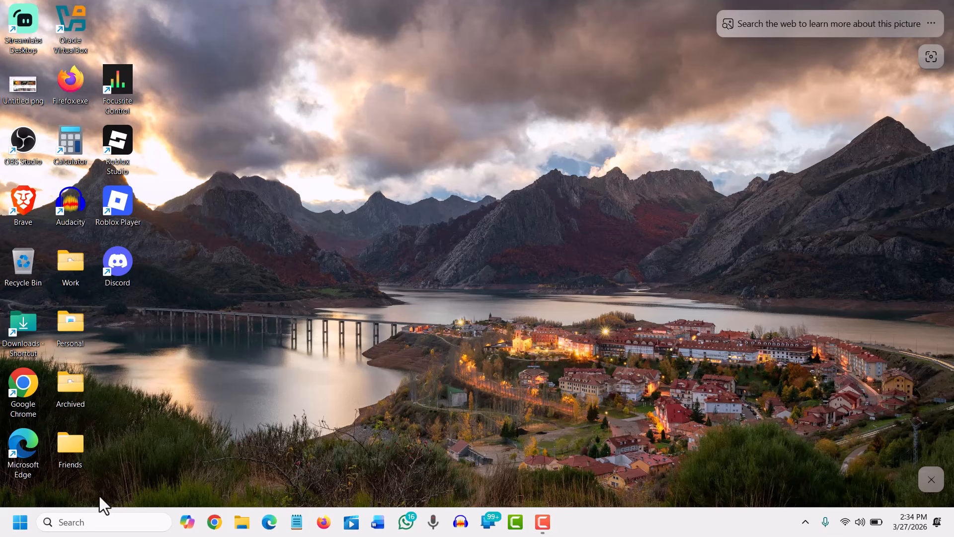
Show the startup apps in a maximized Task Manager window, sorted by status with enabled apps first.
right_click(19, 528)
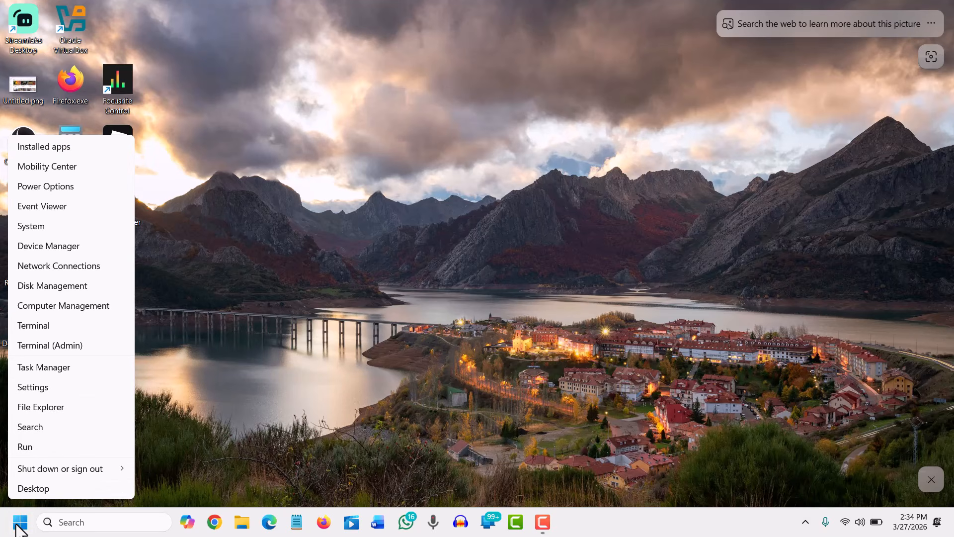
click(54, 367)
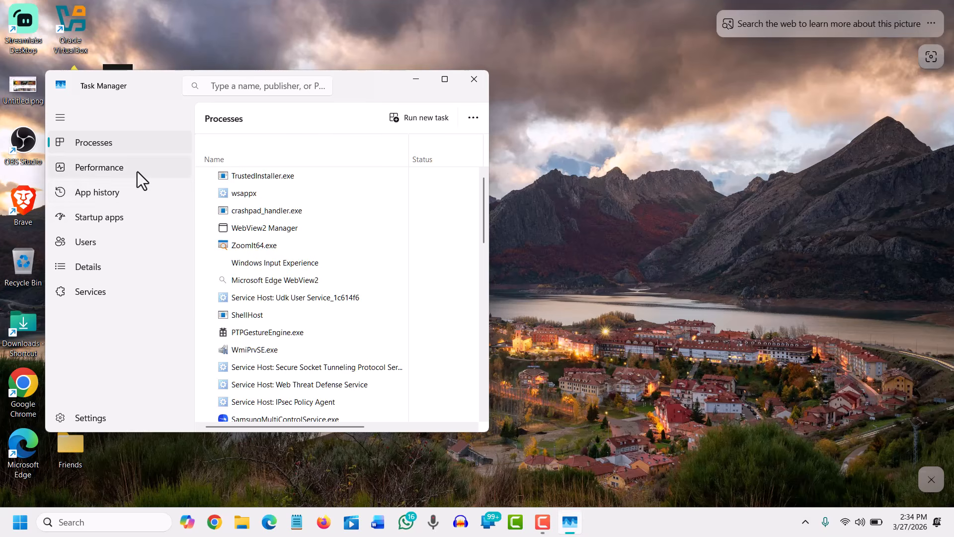
click(88, 220)
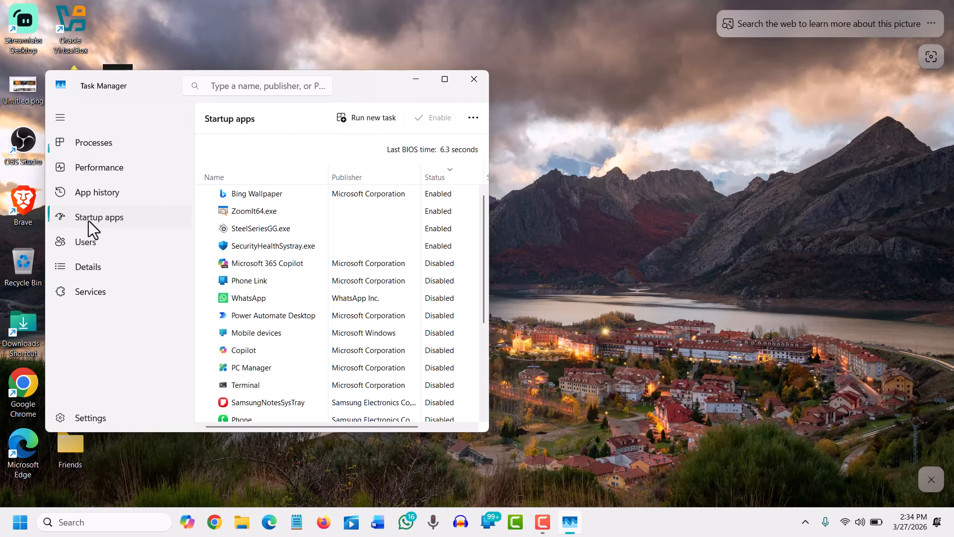
click(443, 80)
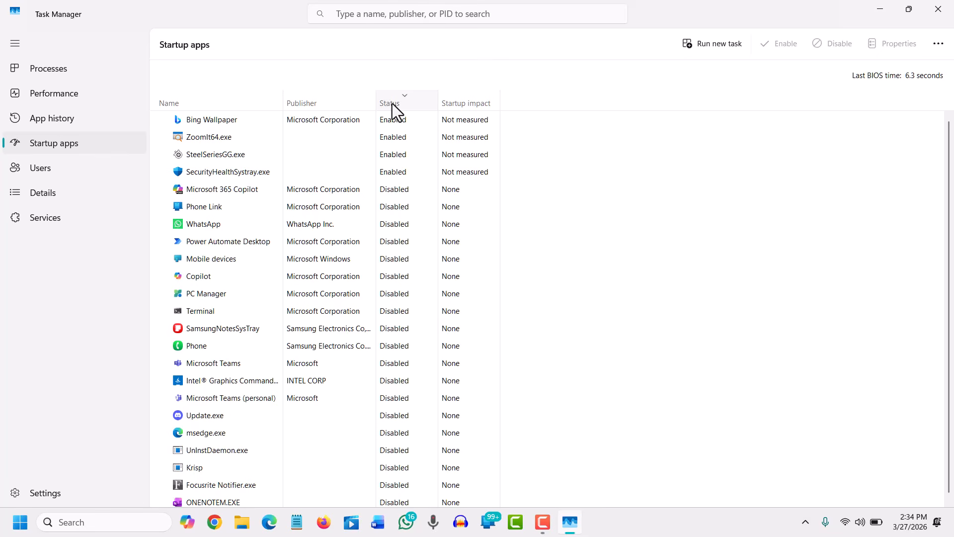
click(392, 103)
click(392, 103)
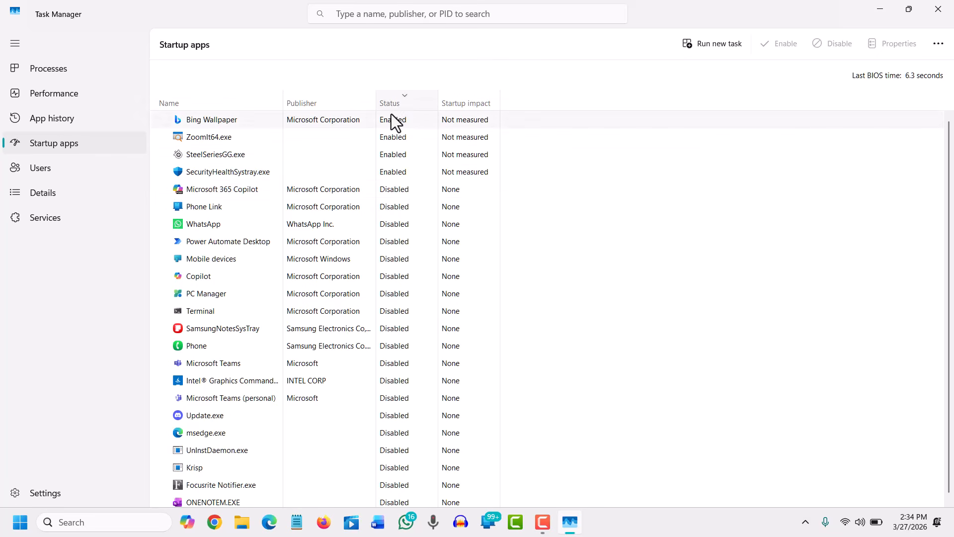
Review the enabled startup apps and the rest of the startup list, and close Task Manager.
click(397, 174)
click(395, 156)
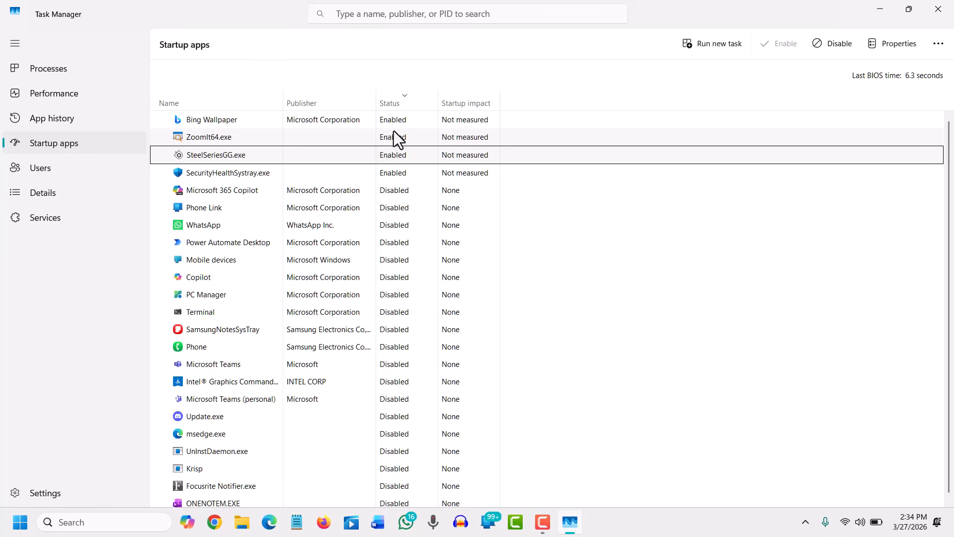
click(394, 131)
click(395, 121)
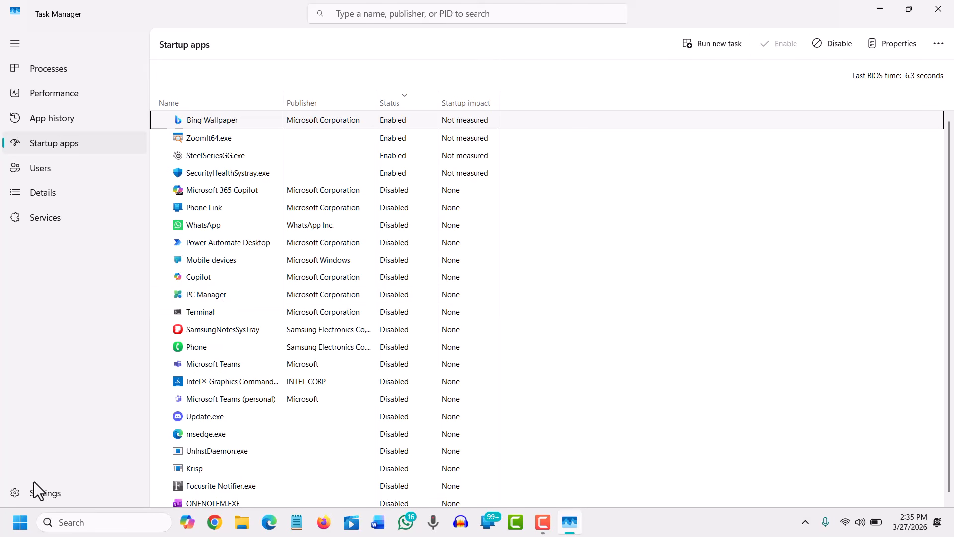
click(20, 521)
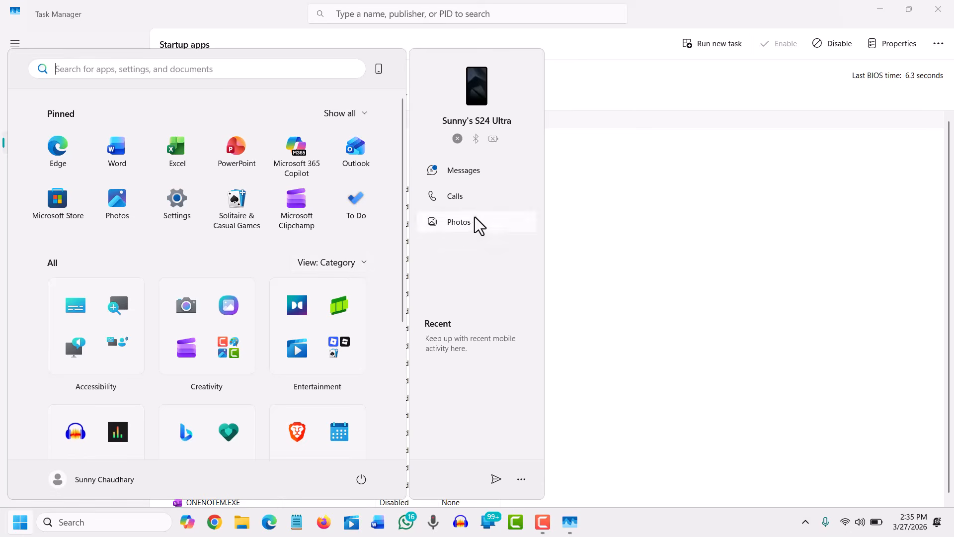
click(636, 133)
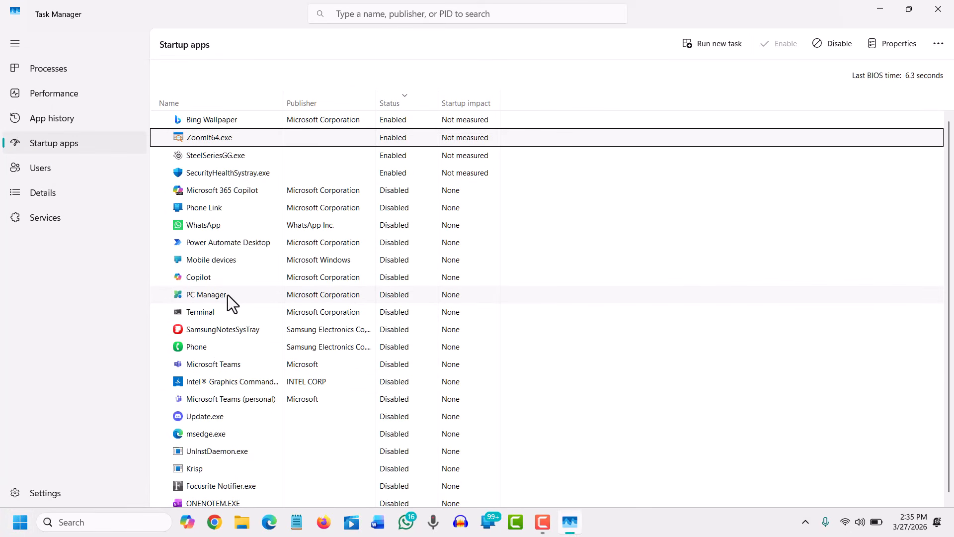
scroll(228, 294, down, 1)
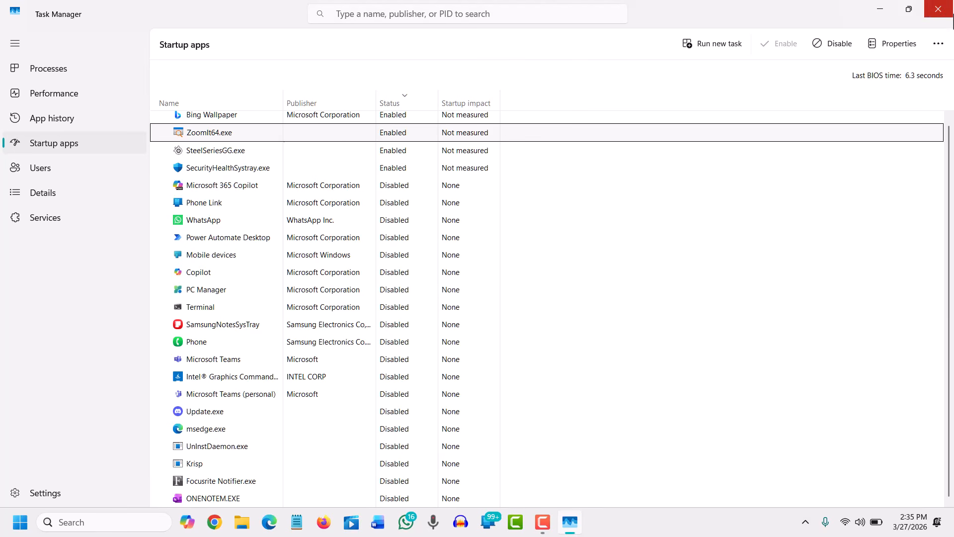
click(947, 18)
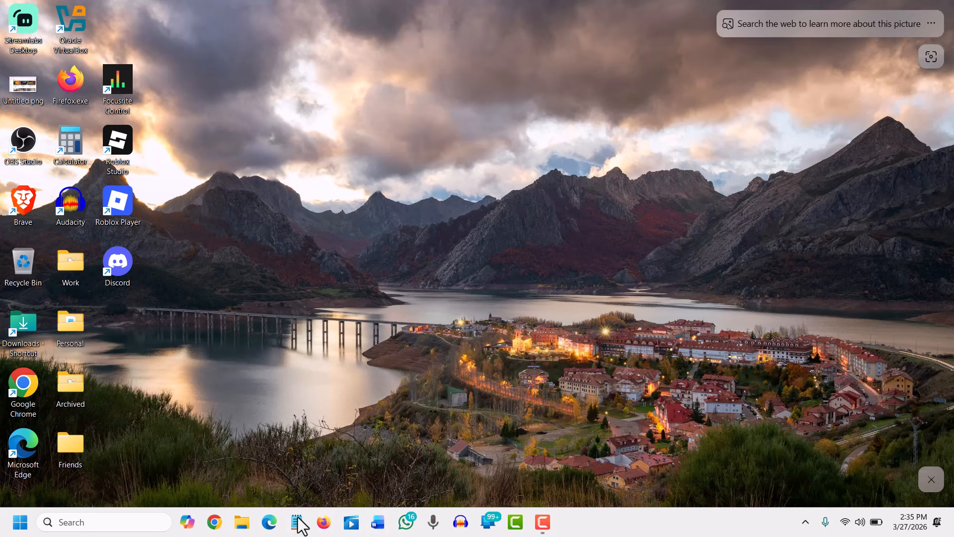
Start installing all available updates through Windows Update in Settings and minimize the Settings window.
click(20, 522)
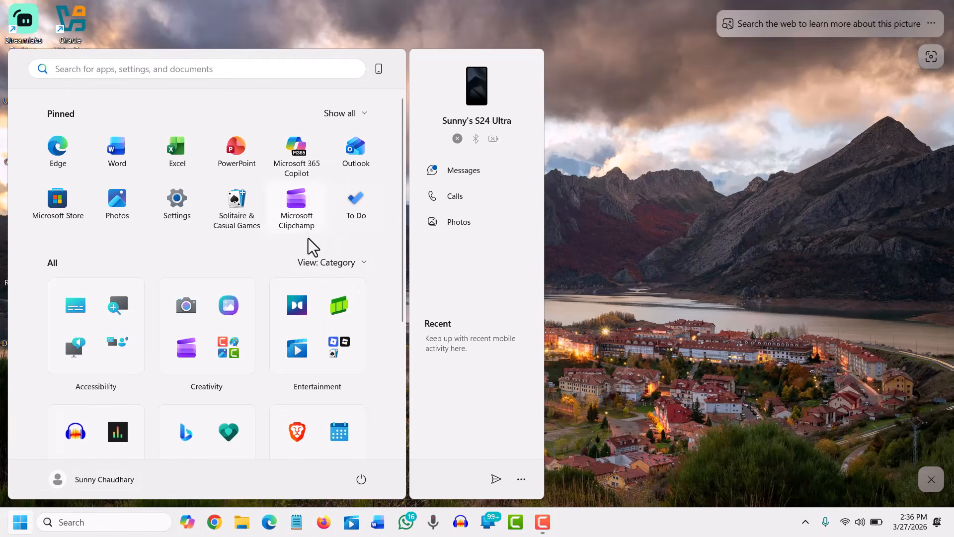
click(178, 210)
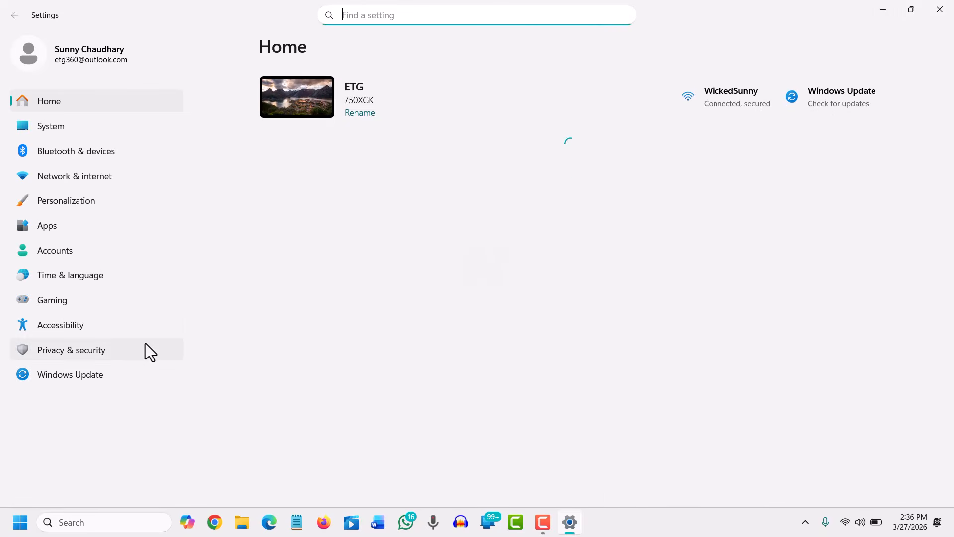
click(84, 376)
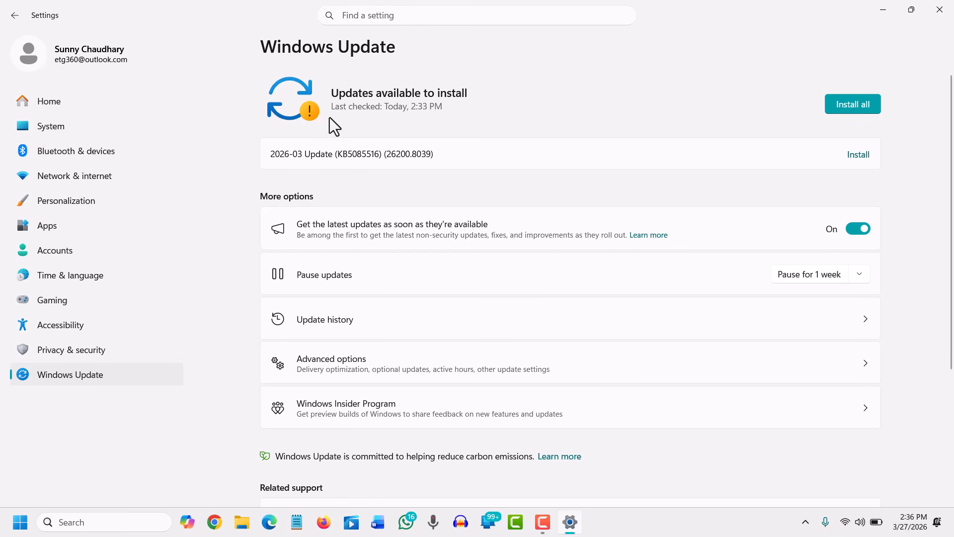
click(861, 107)
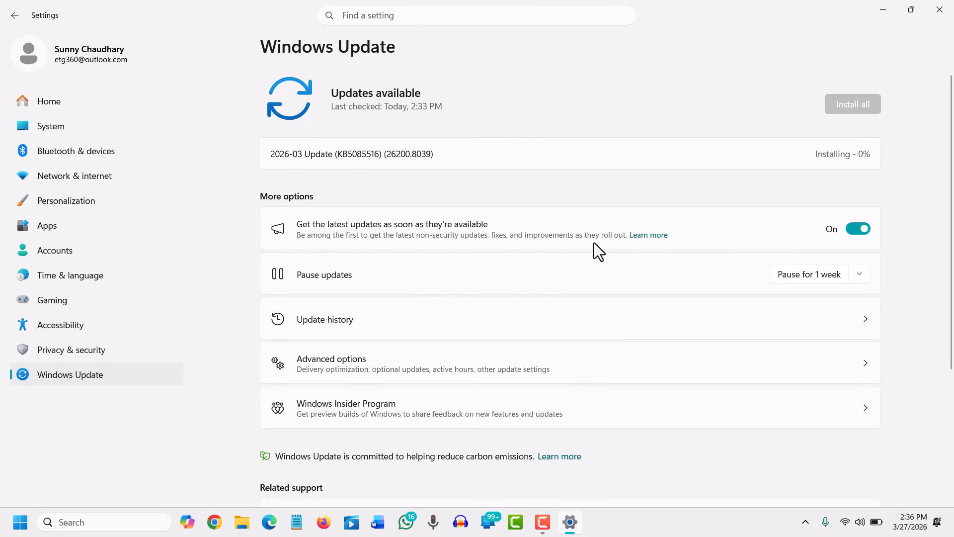
click(884, 10)
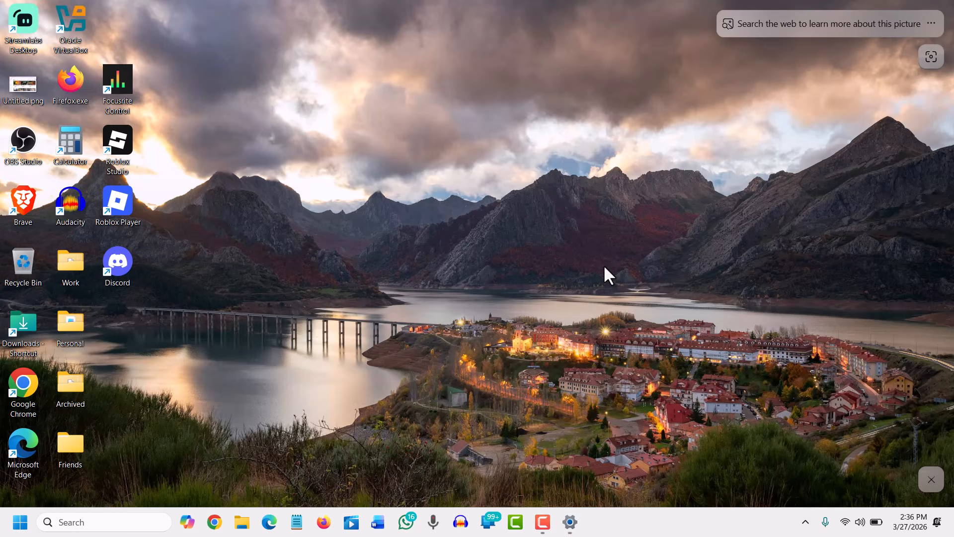